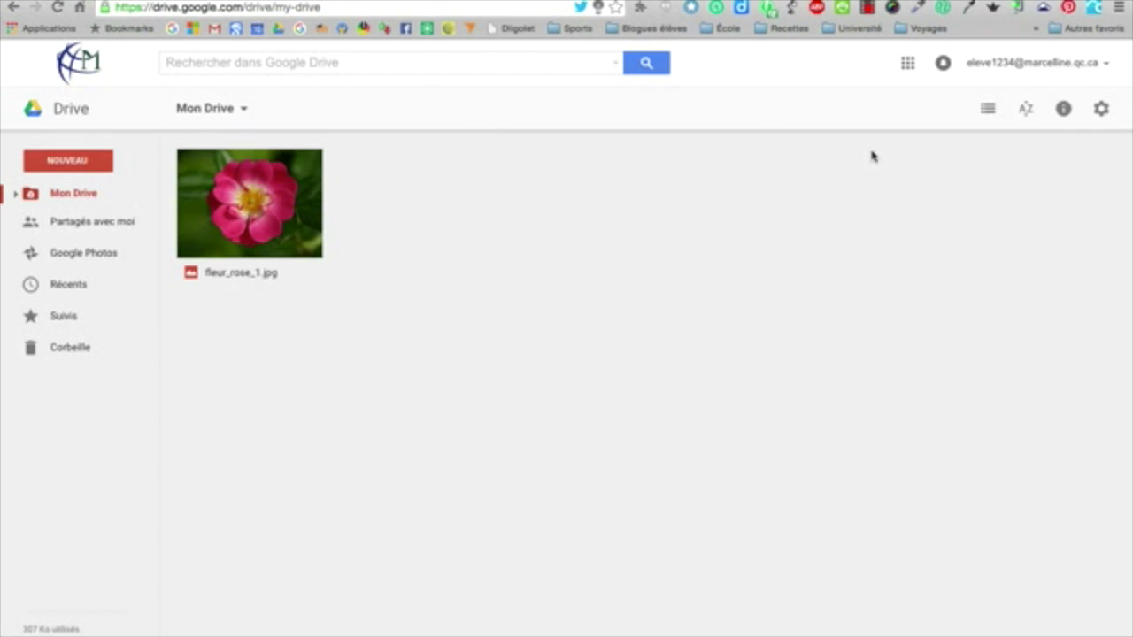
Open Google Classroom from the Google apps menu in Drive
left_click(906, 64)
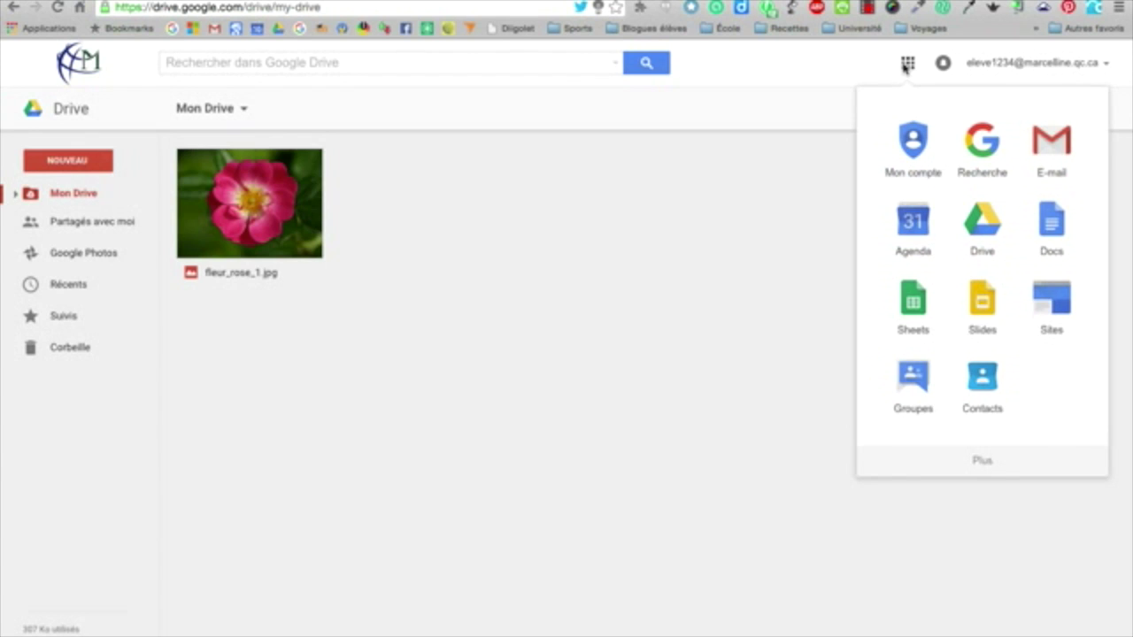
left_click(984, 462)
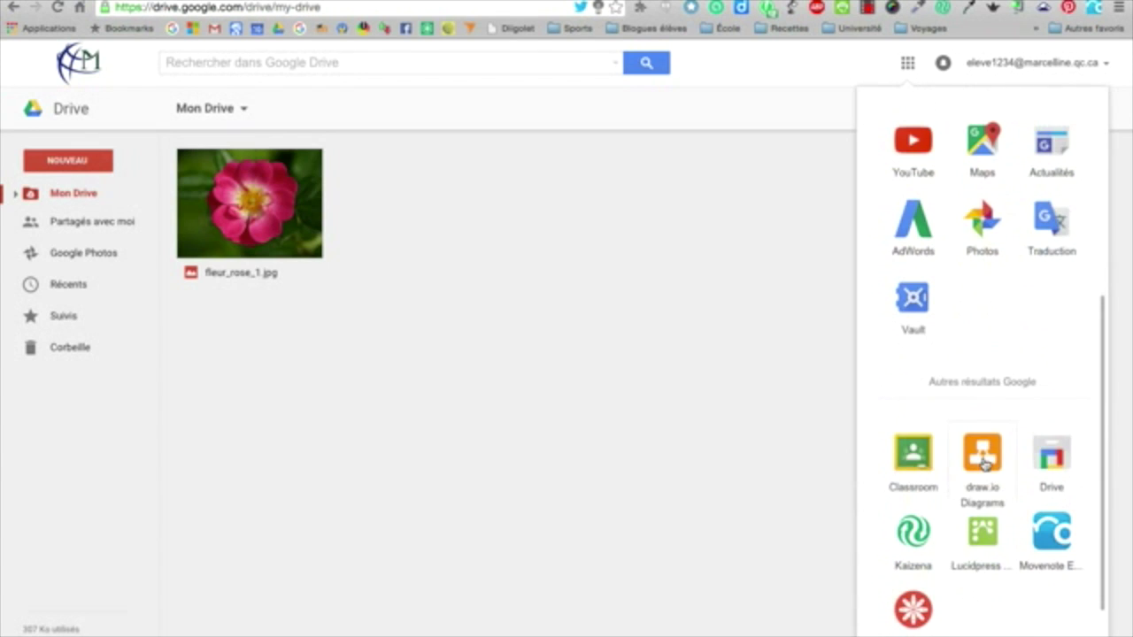
left_click(909, 465)
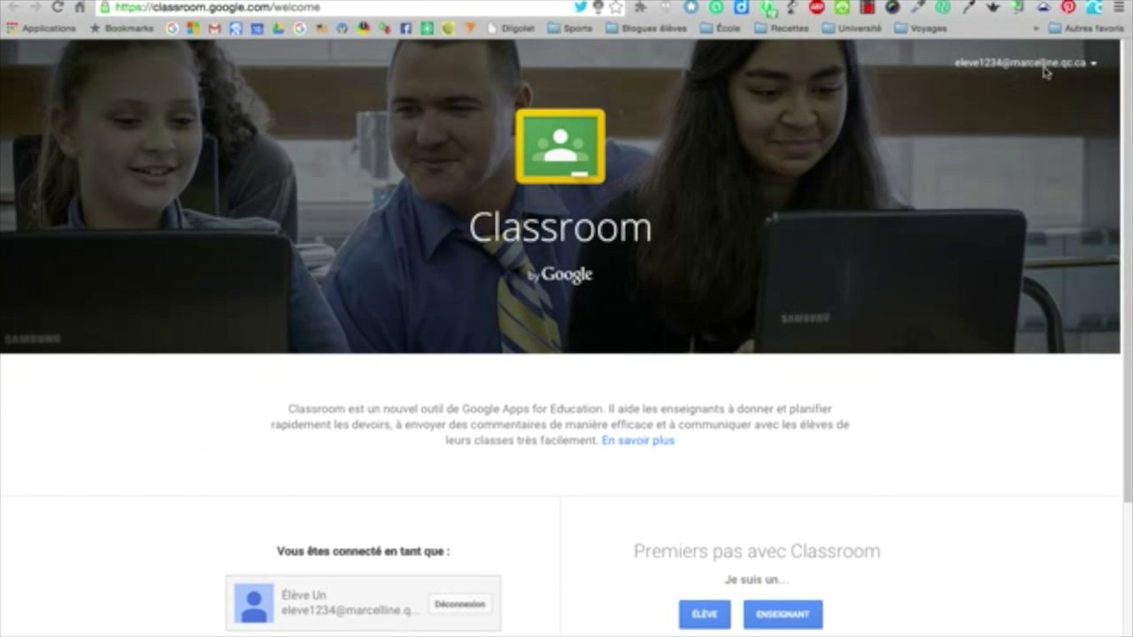
Scroll down the welcome page and choose ÉLÈVE to continue as a student
scroll(933, 400, "down", 4)
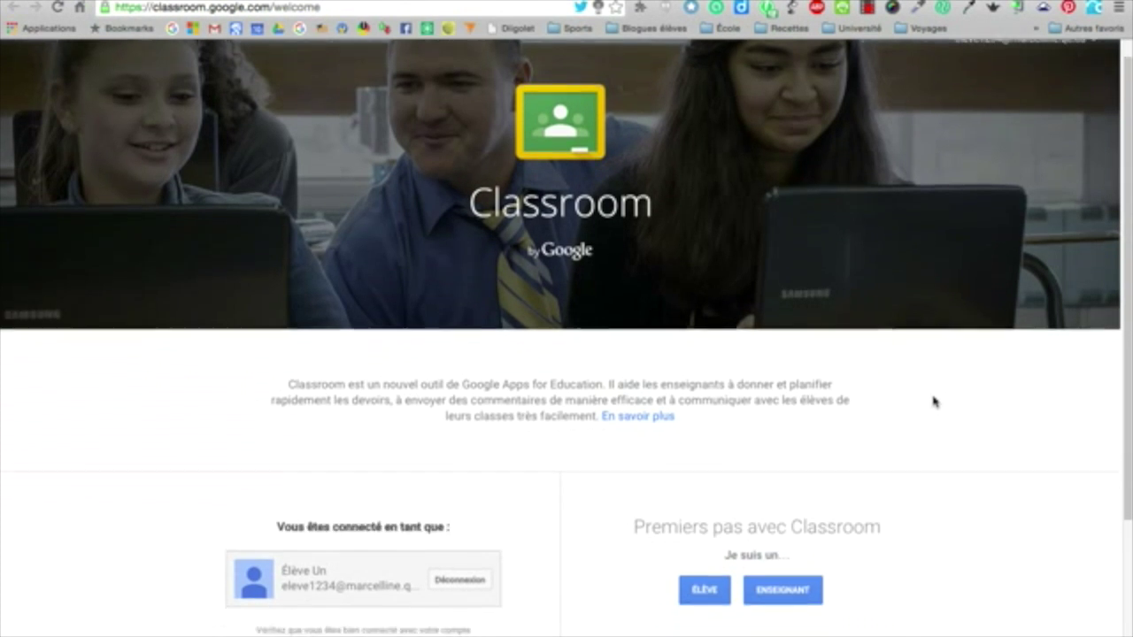
scroll(932, 400, "down", 1)
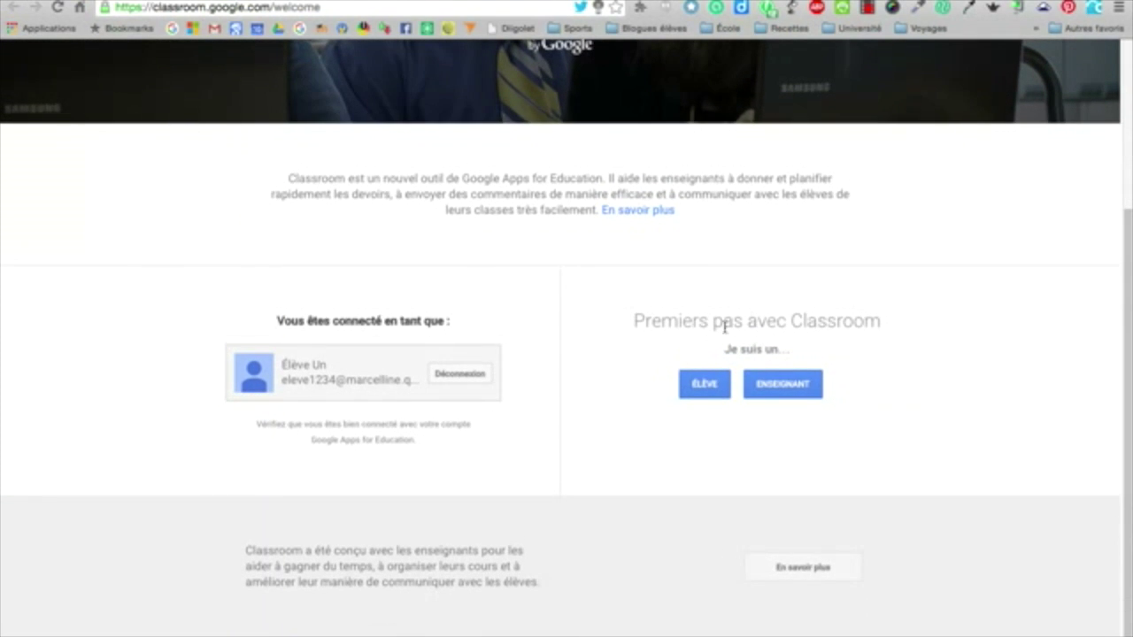
left_click(705, 388)
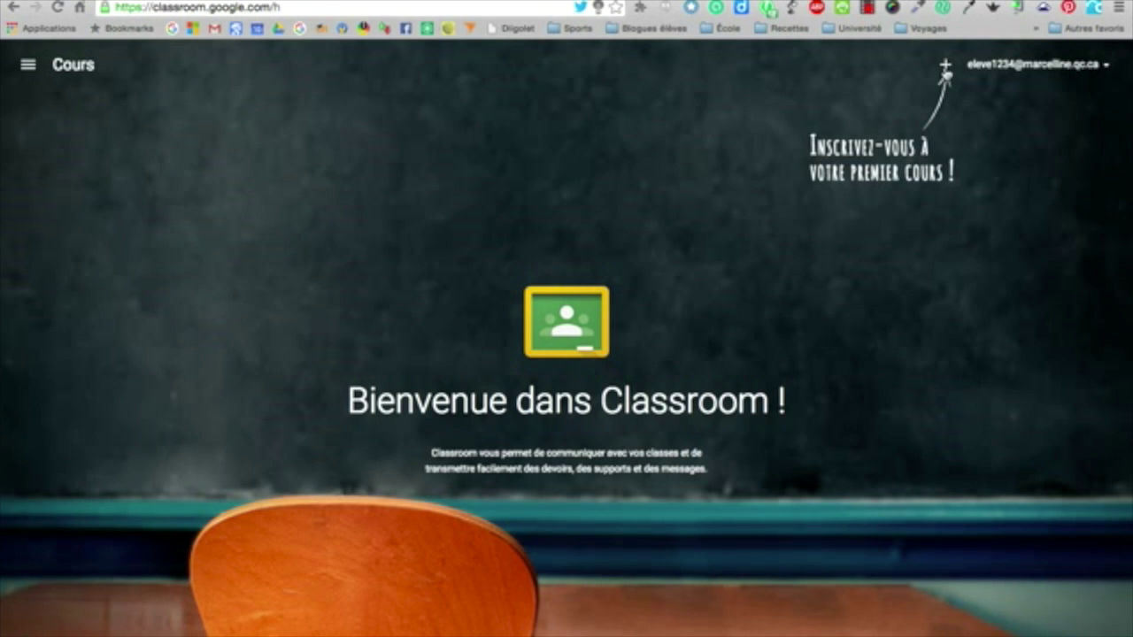
Join the class Français, IIIA, M. Paquet using the teacher's class code
left_click(945, 67)
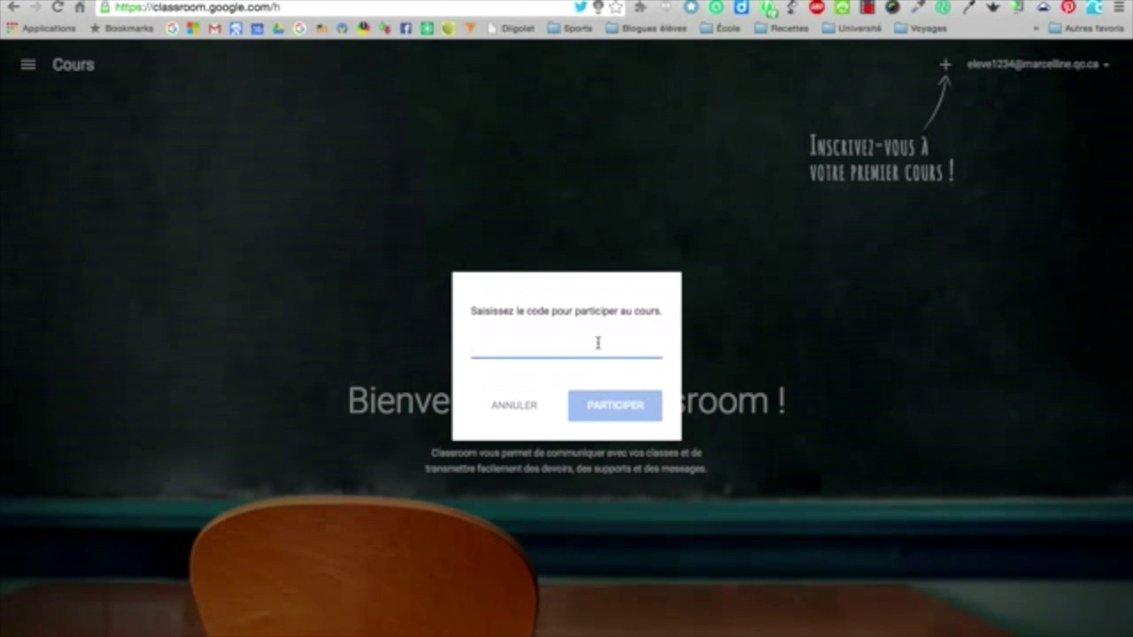
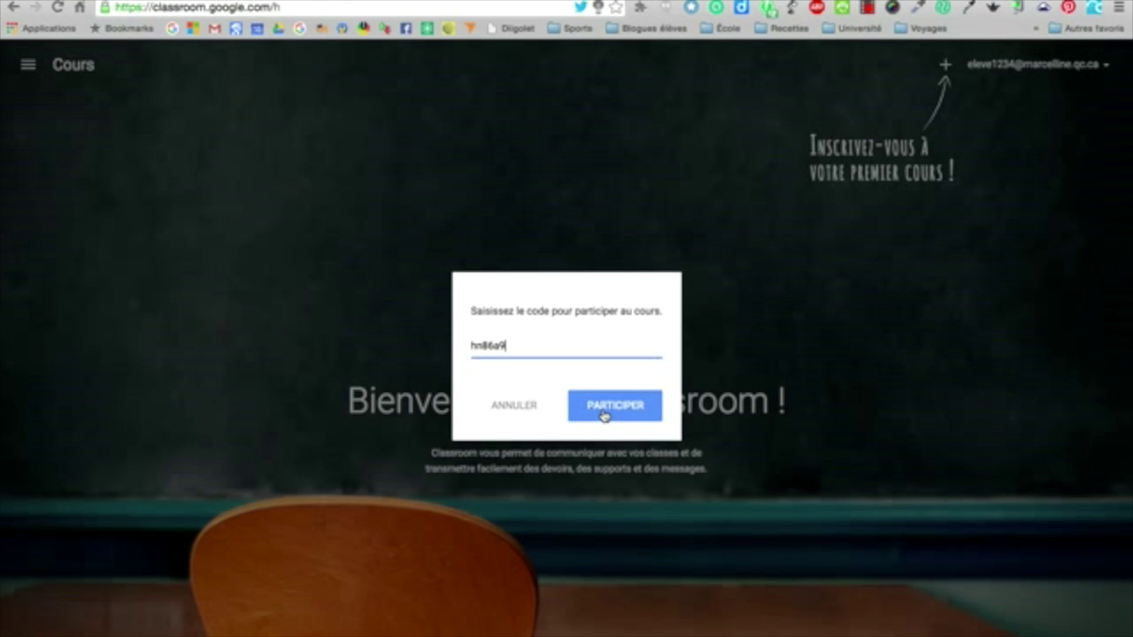
left_click(603, 409)
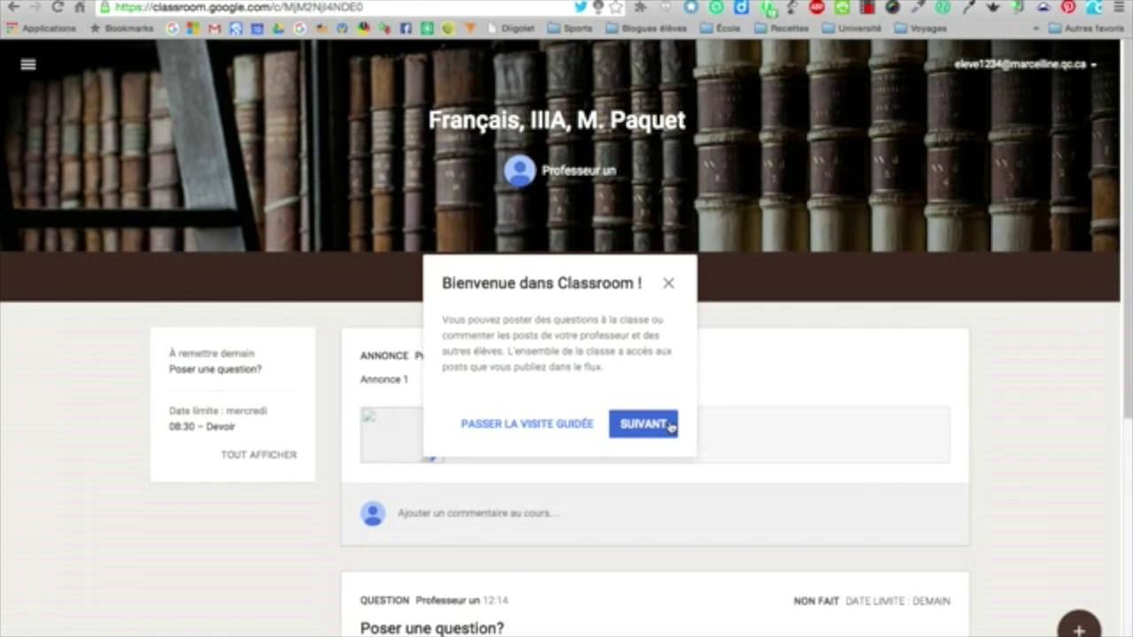
Dismiss the welcome tour and scroll through the class stream
left_click(667, 284)
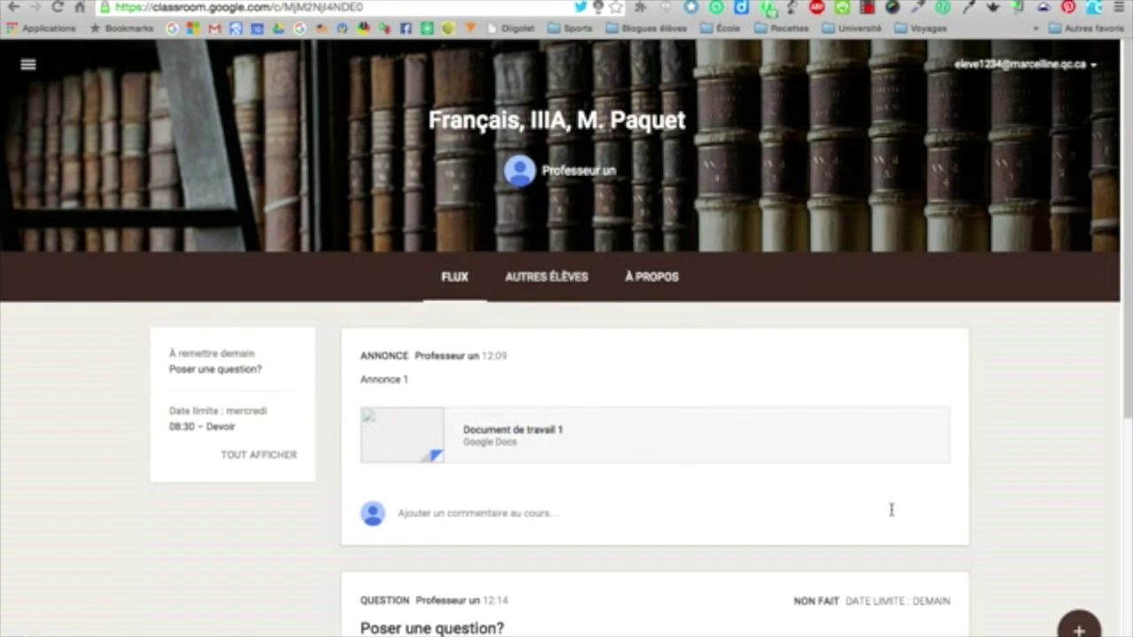
scroll(890, 505, "down", 5)
scroll(890, 512, "up", 6)
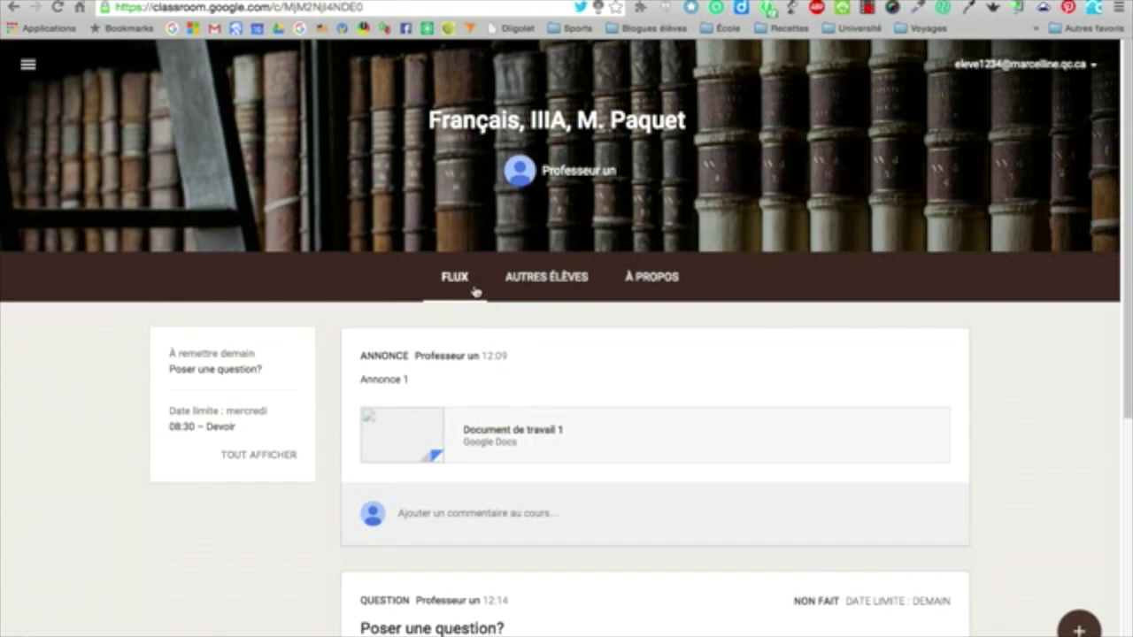
scroll(472, 341, "down", 5)
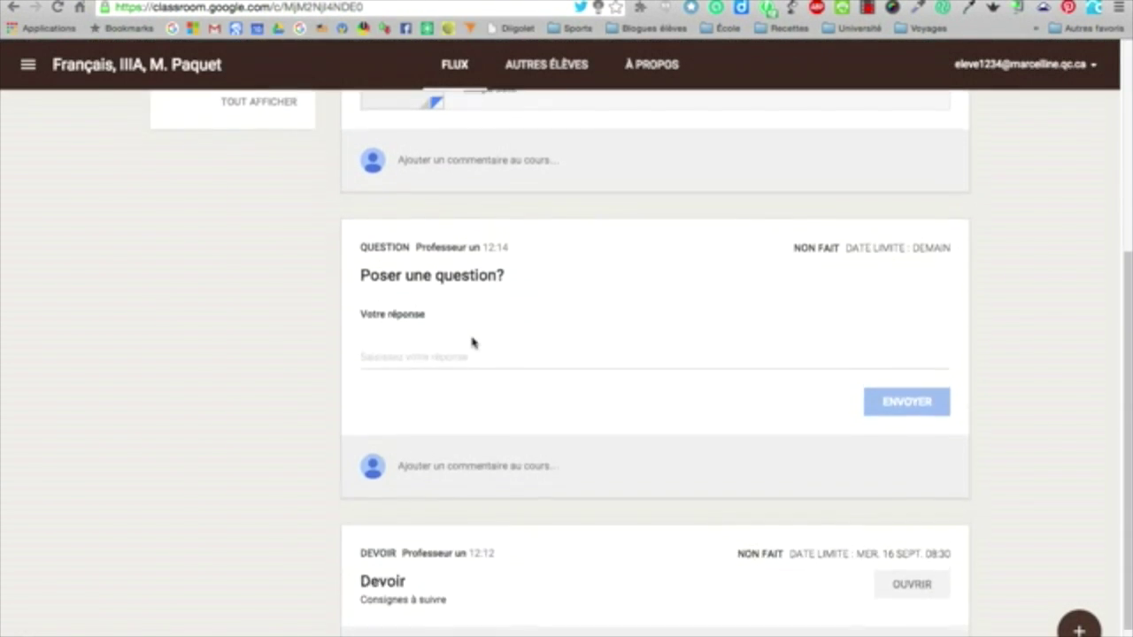
scroll(473, 343, "up", 5)
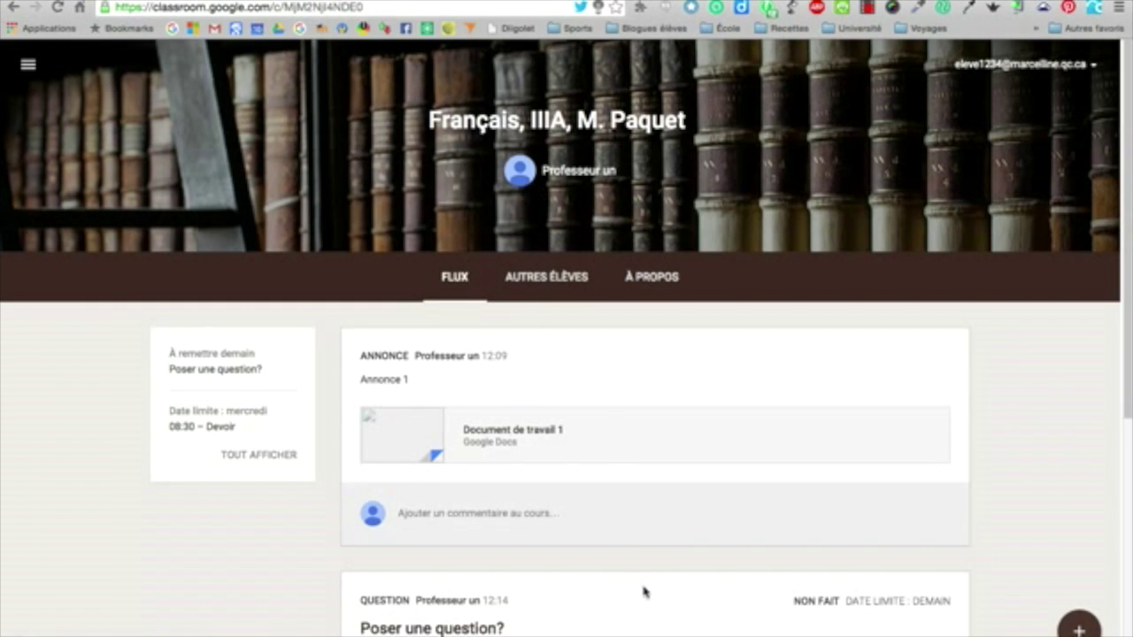
Open and close the navigation drawer, then browse the stream posts
left_click(28, 65)
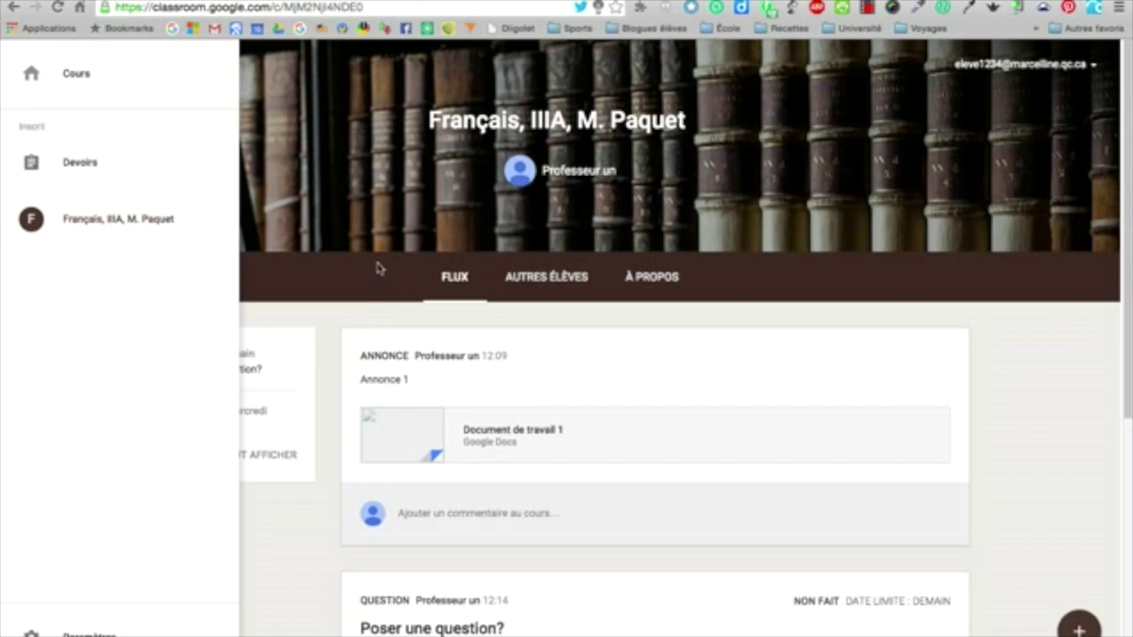
left_click(354, 321)
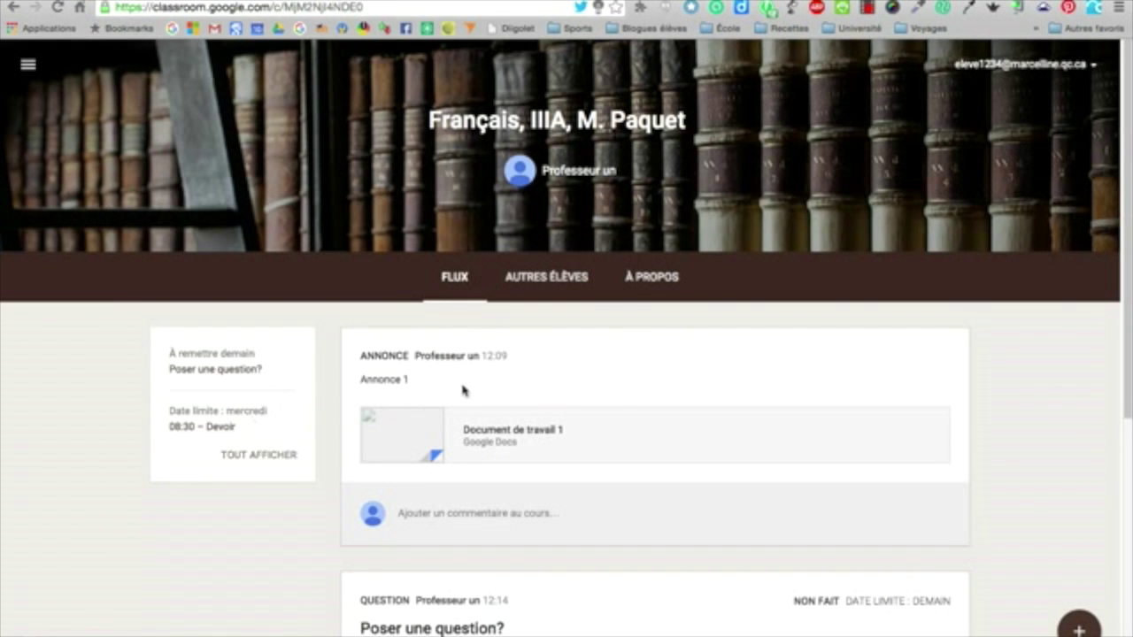
scroll(622, 410, "down", 3)
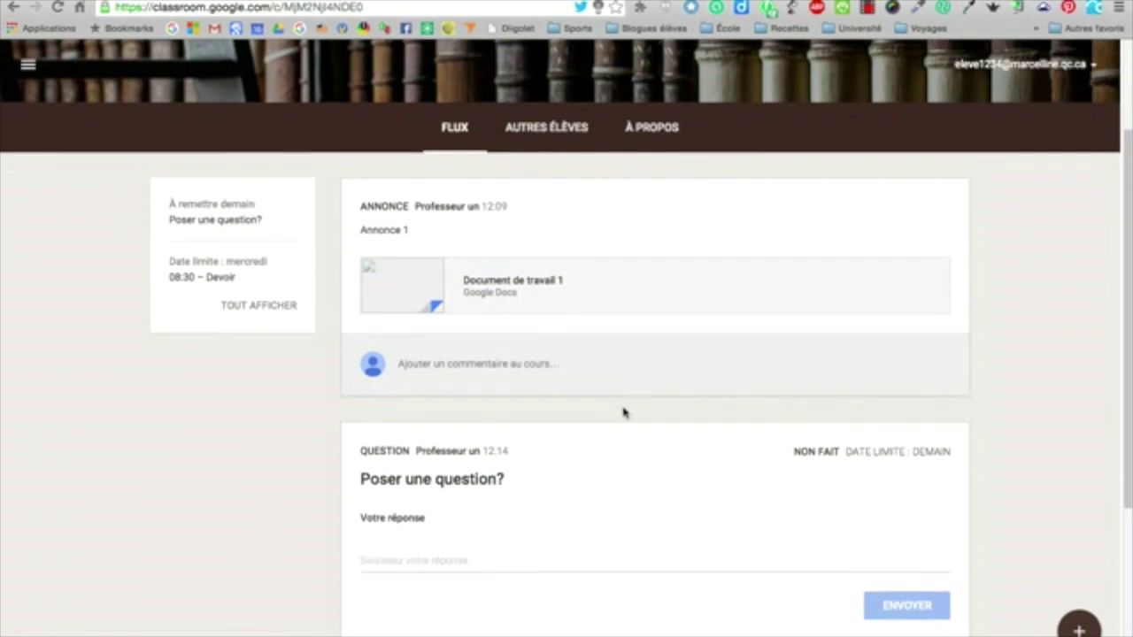
scroll(622, 410, "down", 3)
scroll(623, 410, "up", 5)
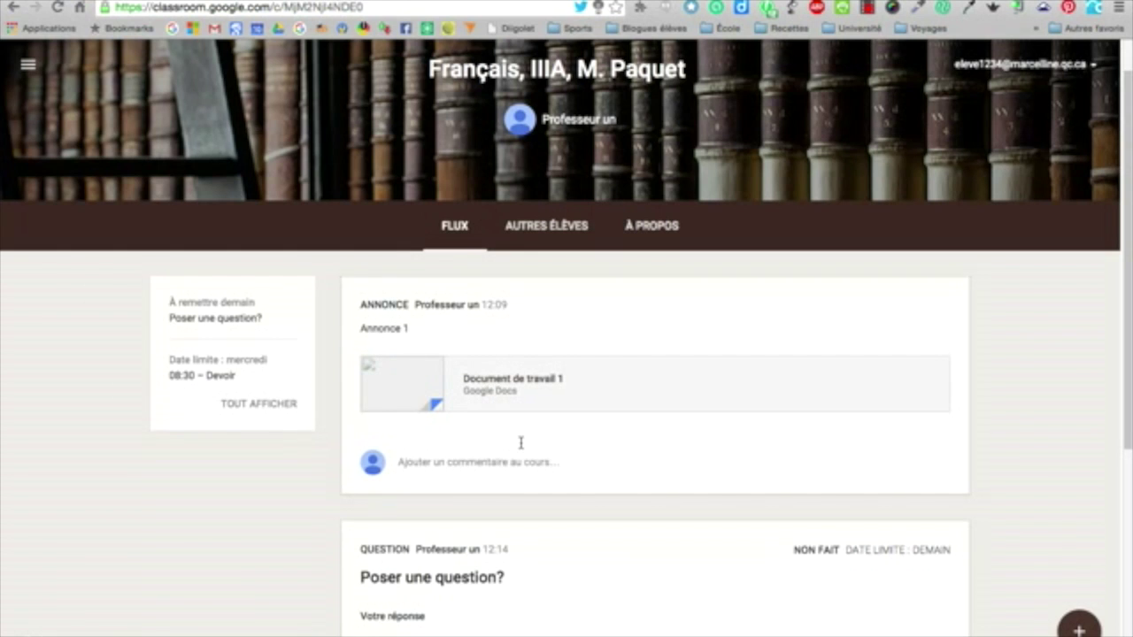
scroll(520, 442, "down", 1)
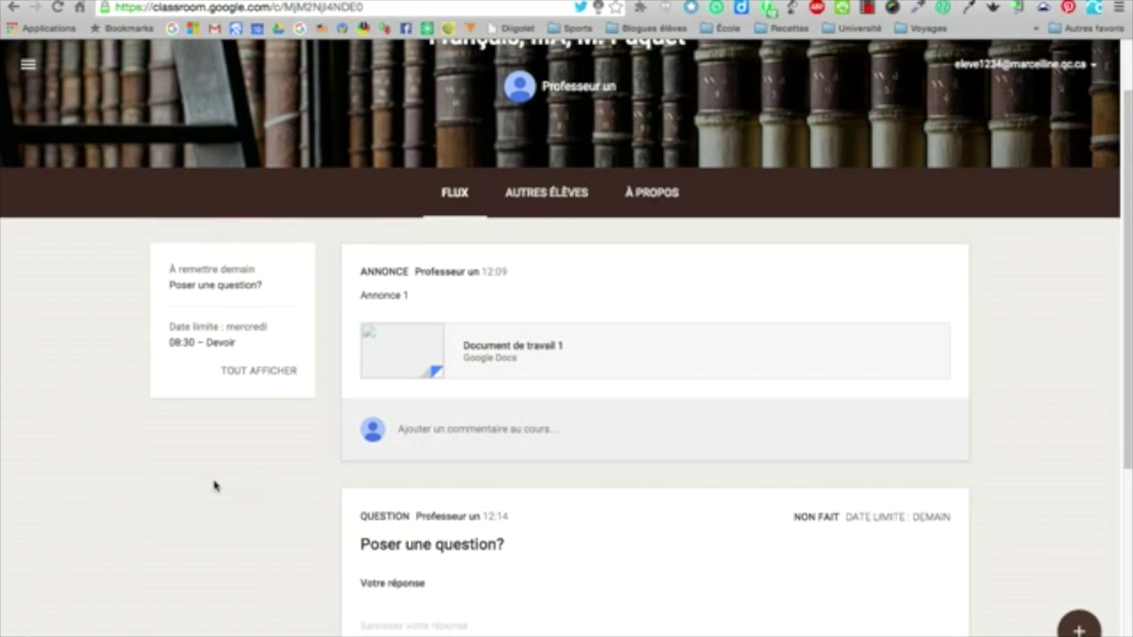
Post the class comment 'J'ai une question...' under Annonce 1
left_click(467, 426)
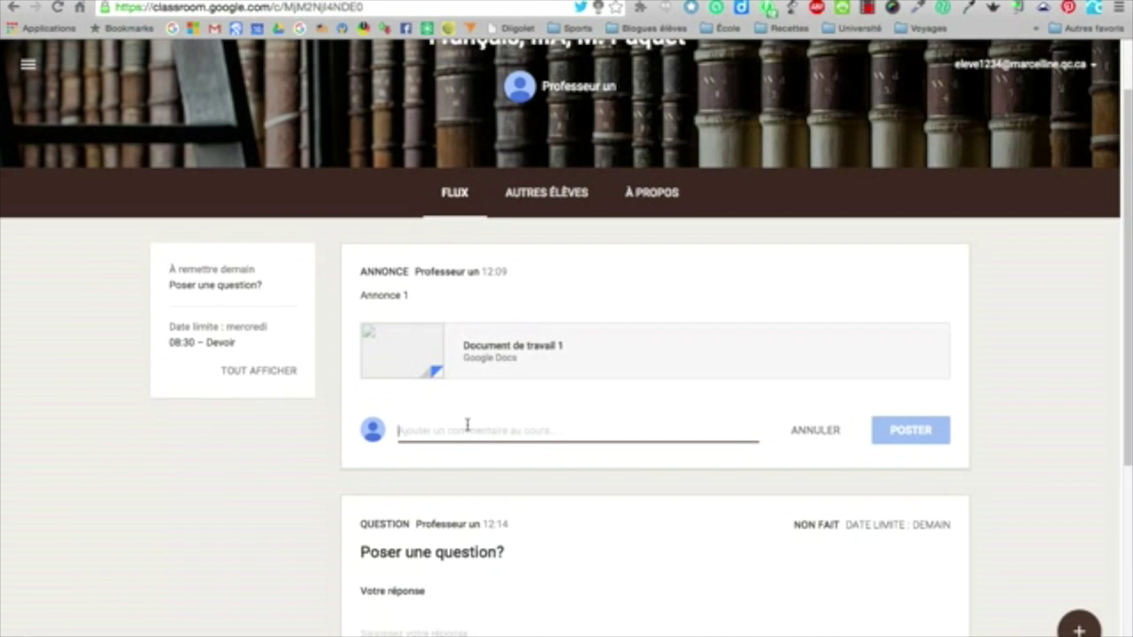
type("J'ai une question...")
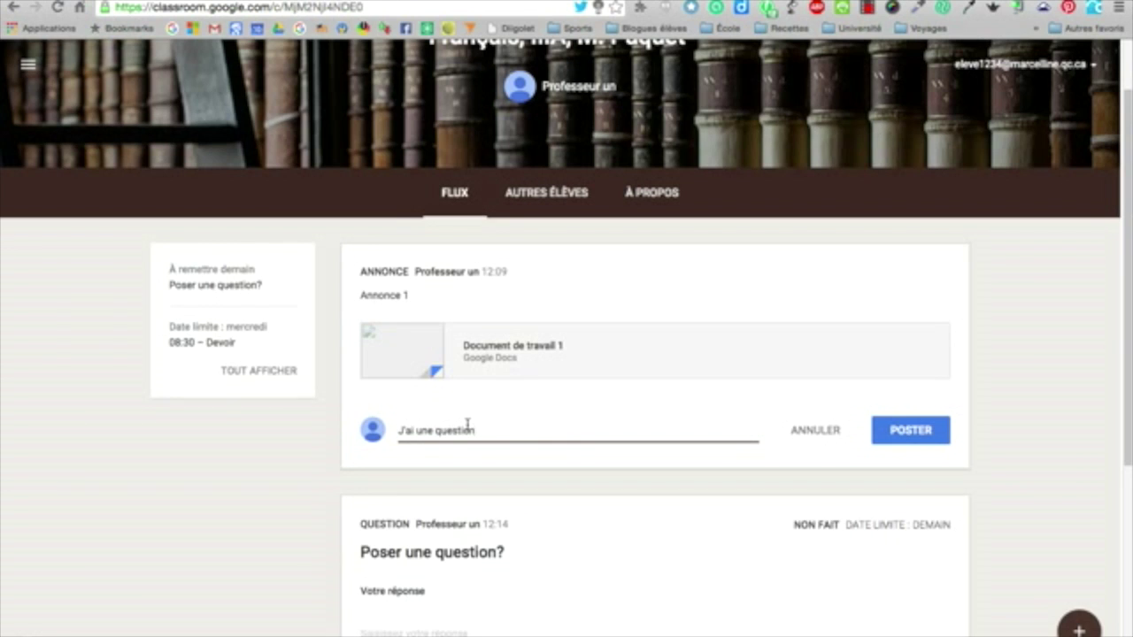
left_click(929, 431)
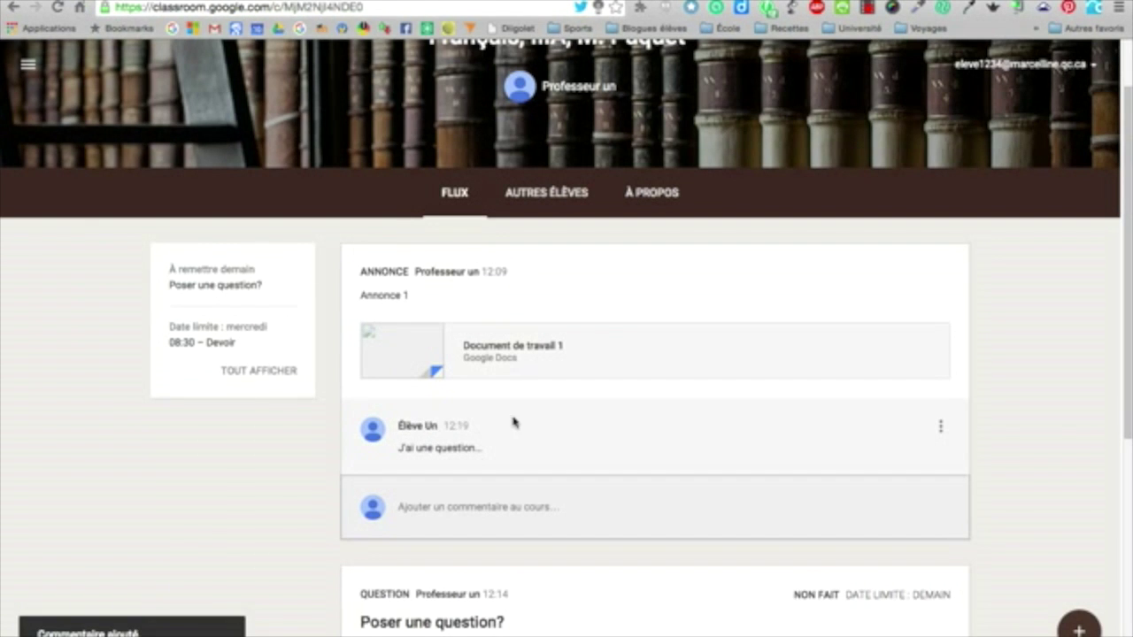
scroll(782, 468, "down", 3)
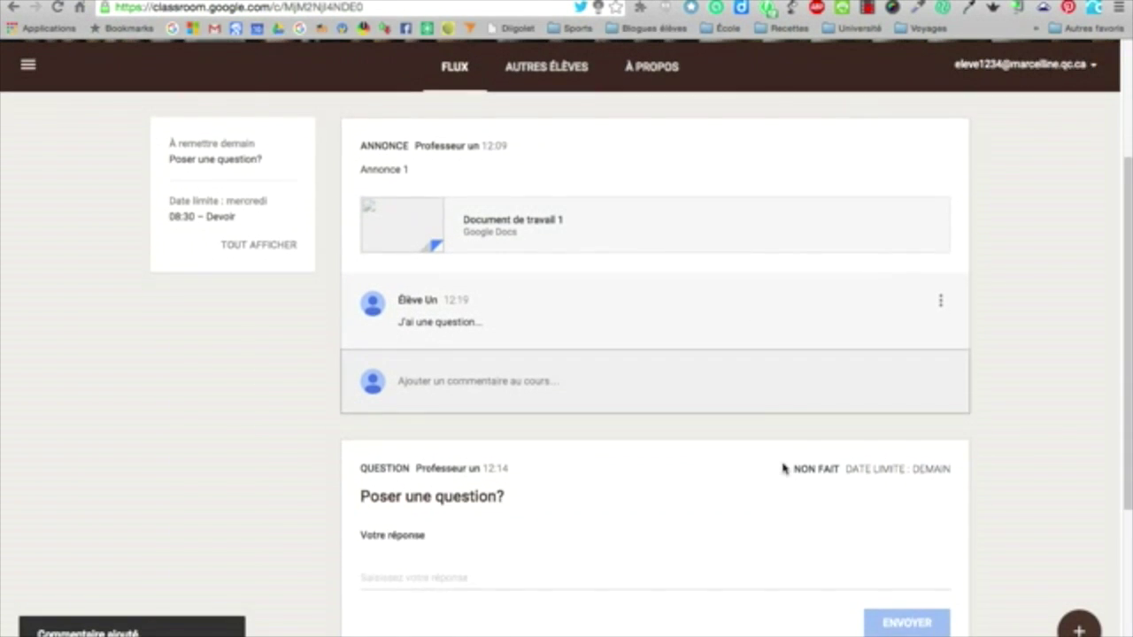
scroll(619, 407, "up", 1)
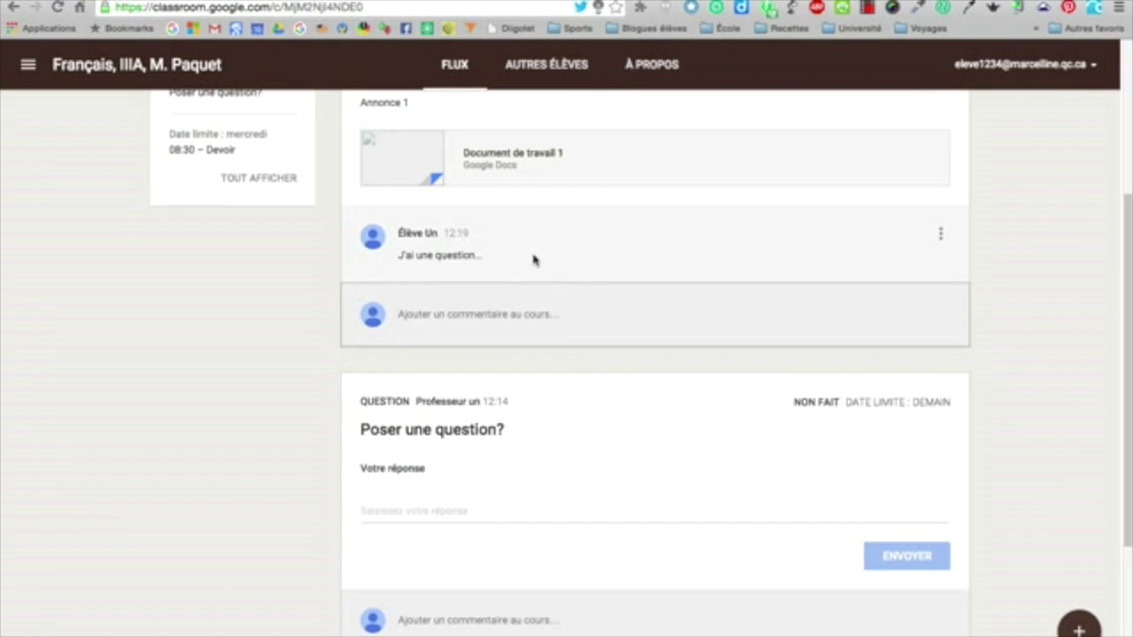
scroll(607, 384, "down", 3)
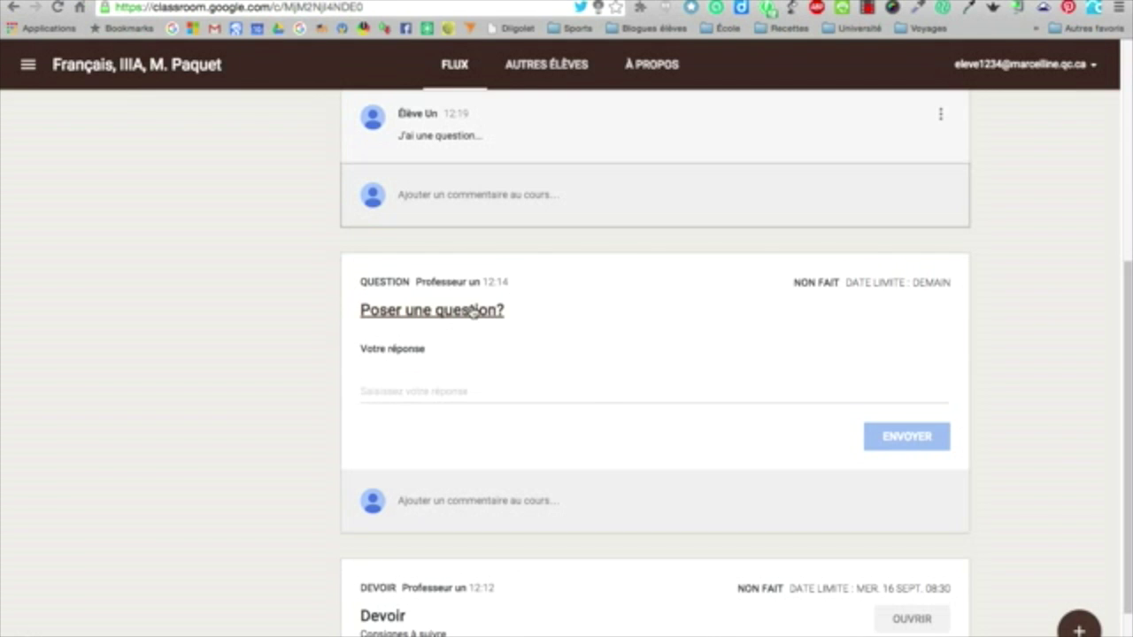
Answer the question 'Poser une question?' with 'Voici ma réponse' and submit it
left_click(422, 388)
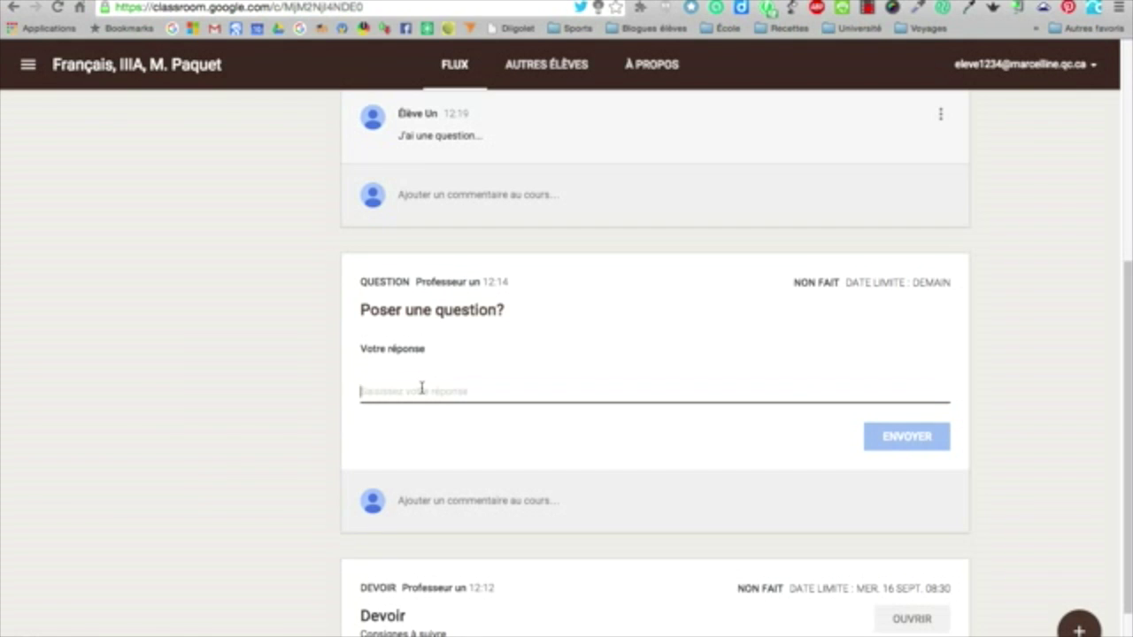
type("Voici ma réponse.")
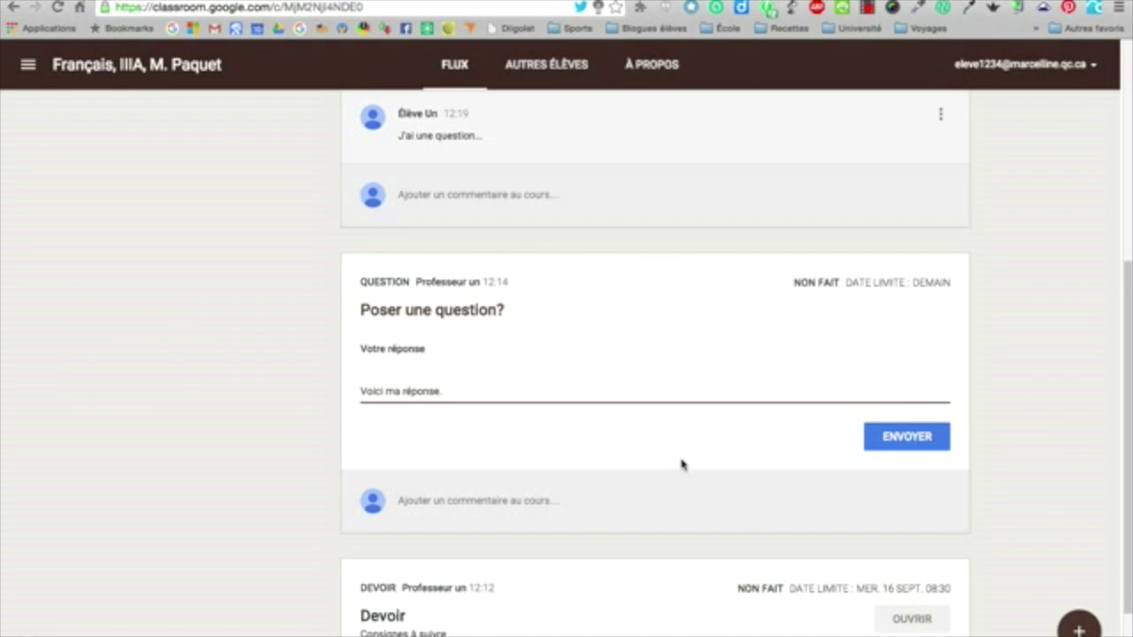
left_click(918, 444)
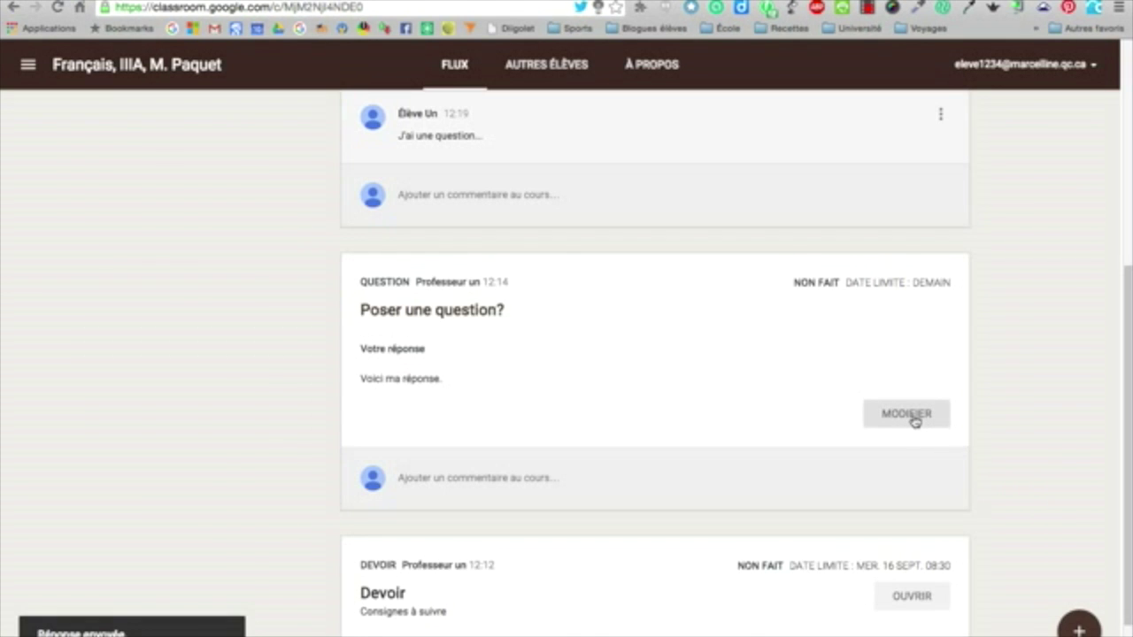
Edit the answer to append '2e partie de réponse' and resubmit it
left_click(909, 421)
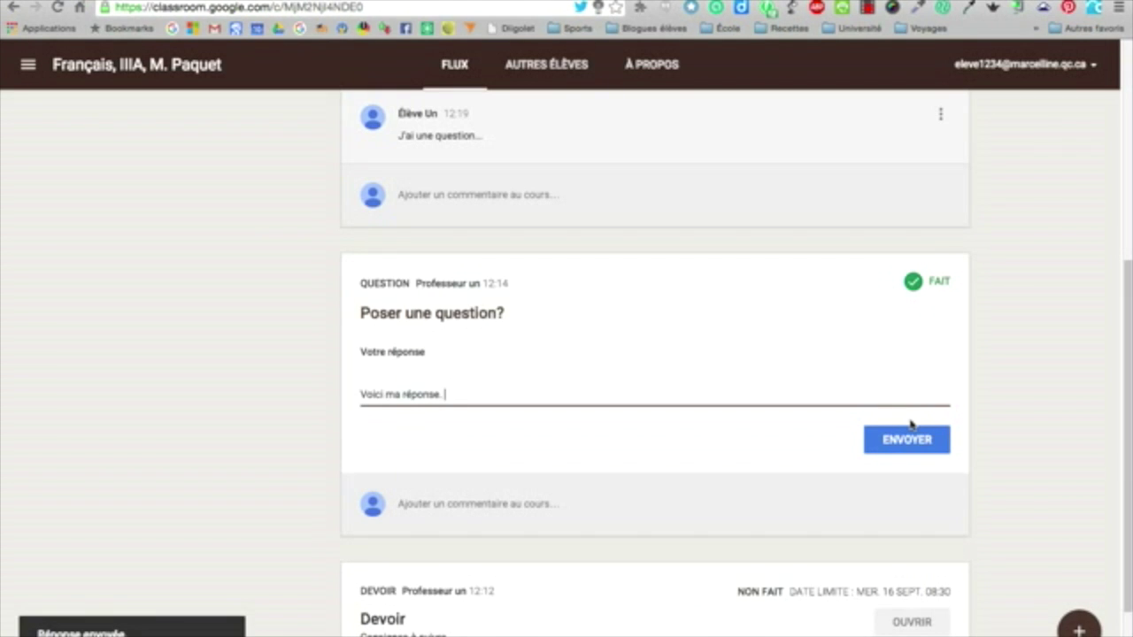
type("2e partie de réponse.")
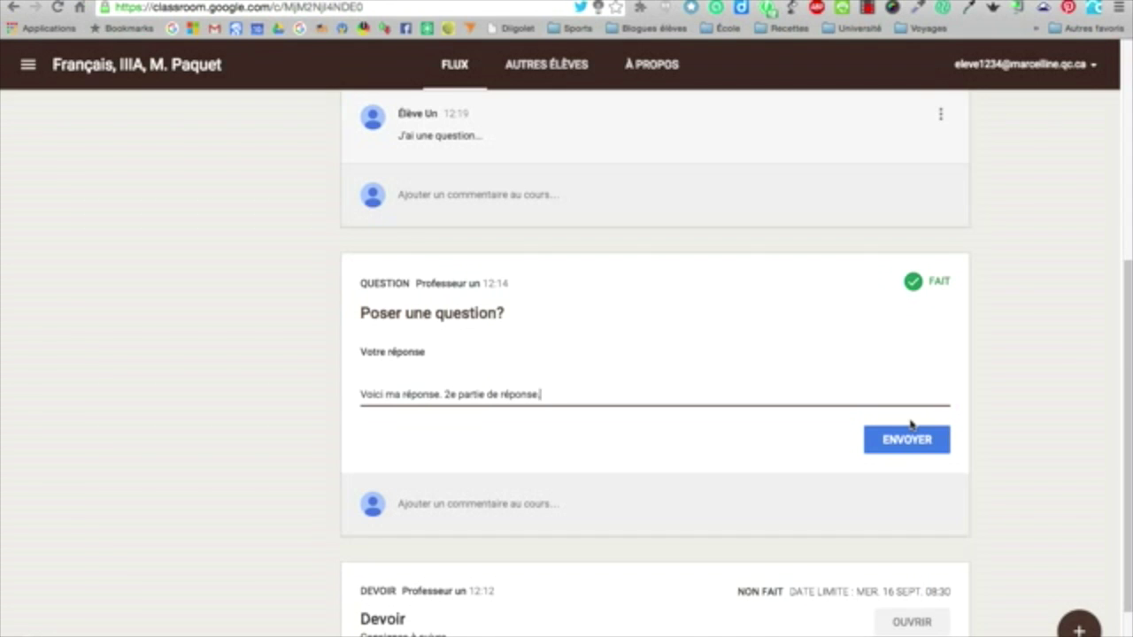
left_click(880, 447)
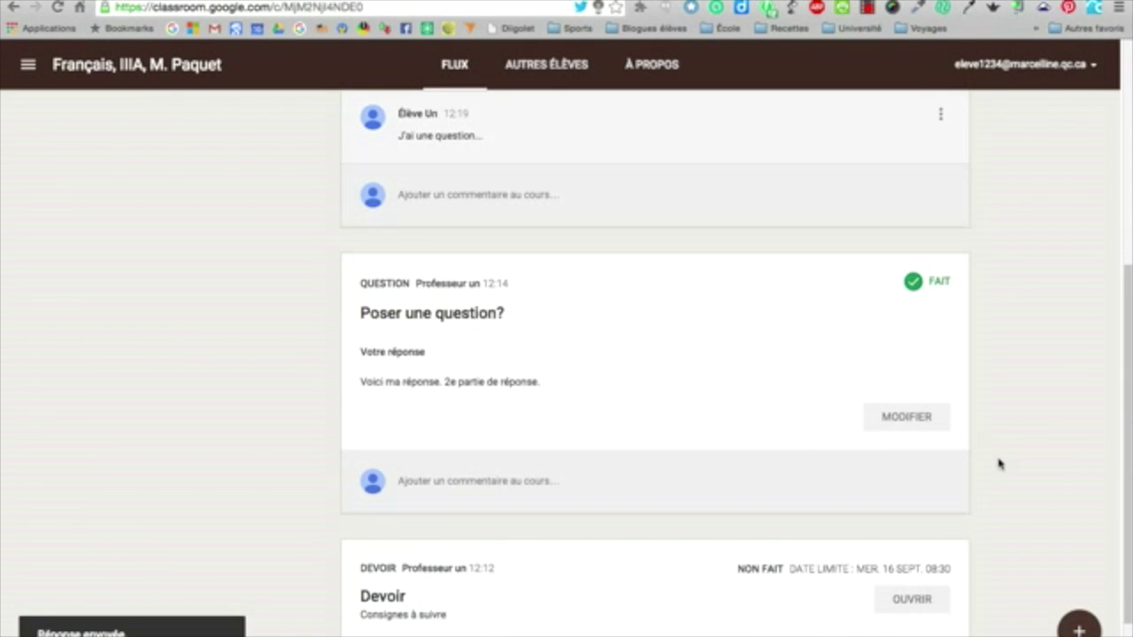
scroll(999, 463, "down", 1)
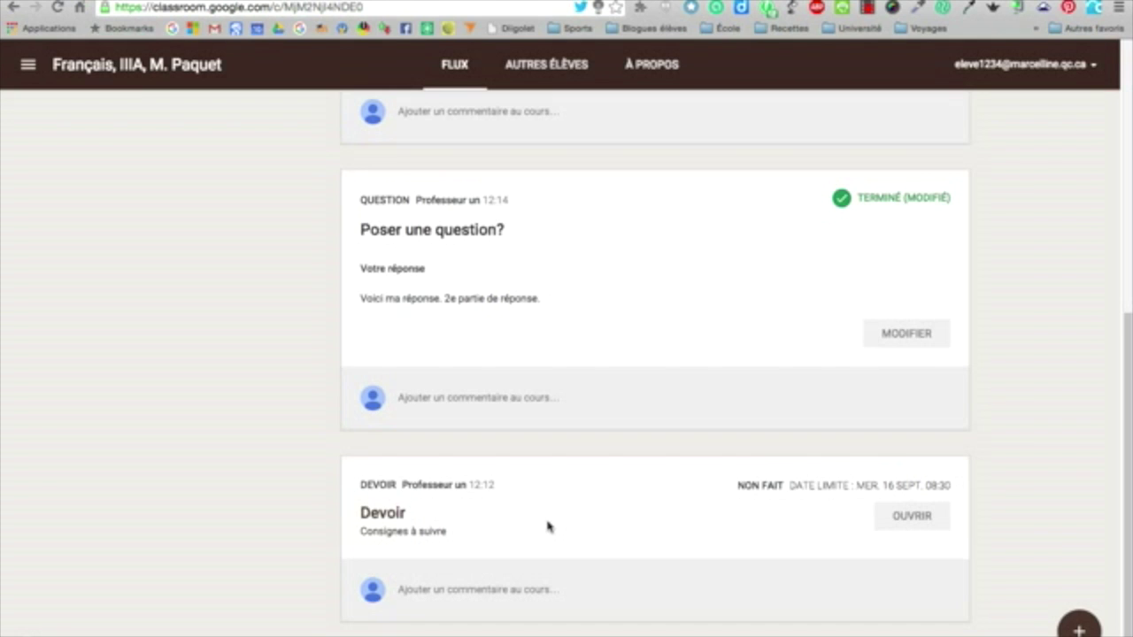
Open the Devoir assignment, dismiss its help dialog, and open the attached Document de travail 1
left_click(915, 521)
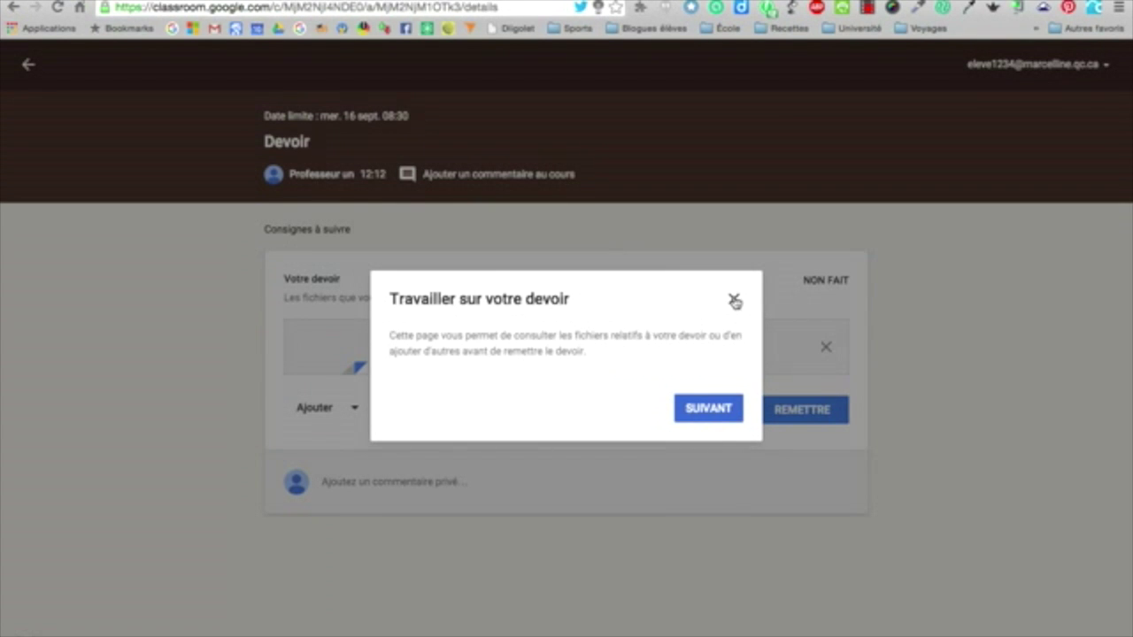
left_click(733, 299)
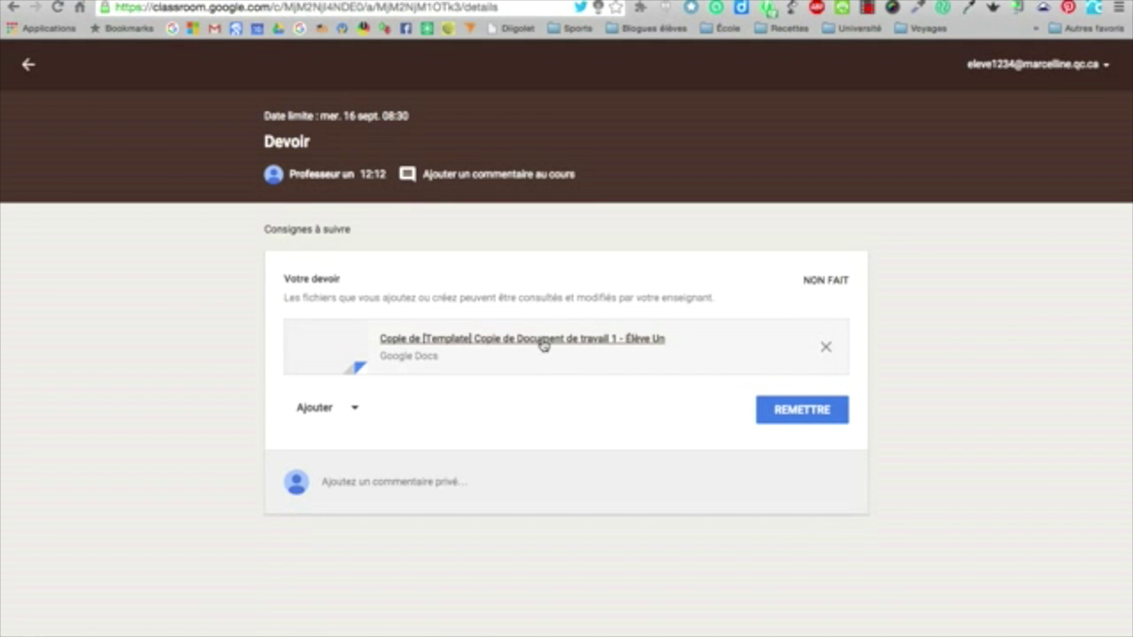
left_click(544, 344)
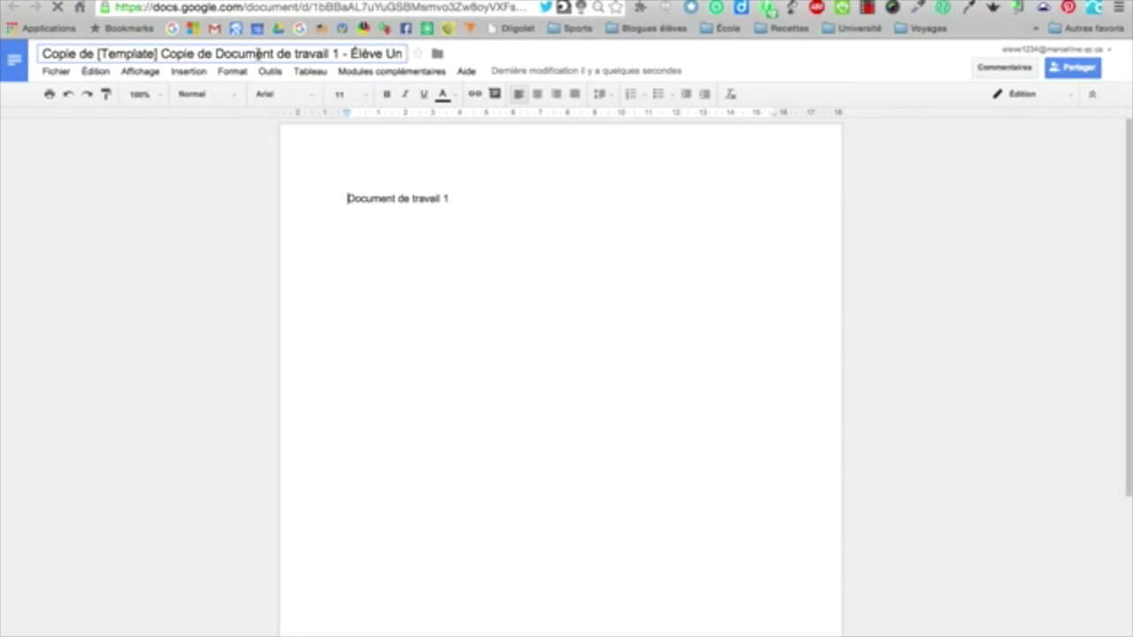
Rename the Docs copy to 'NOM_Prénom_Classe_Document de travail 1'
double_click(259, 54)
triple_click(211, 49)
left_click(222, 53)
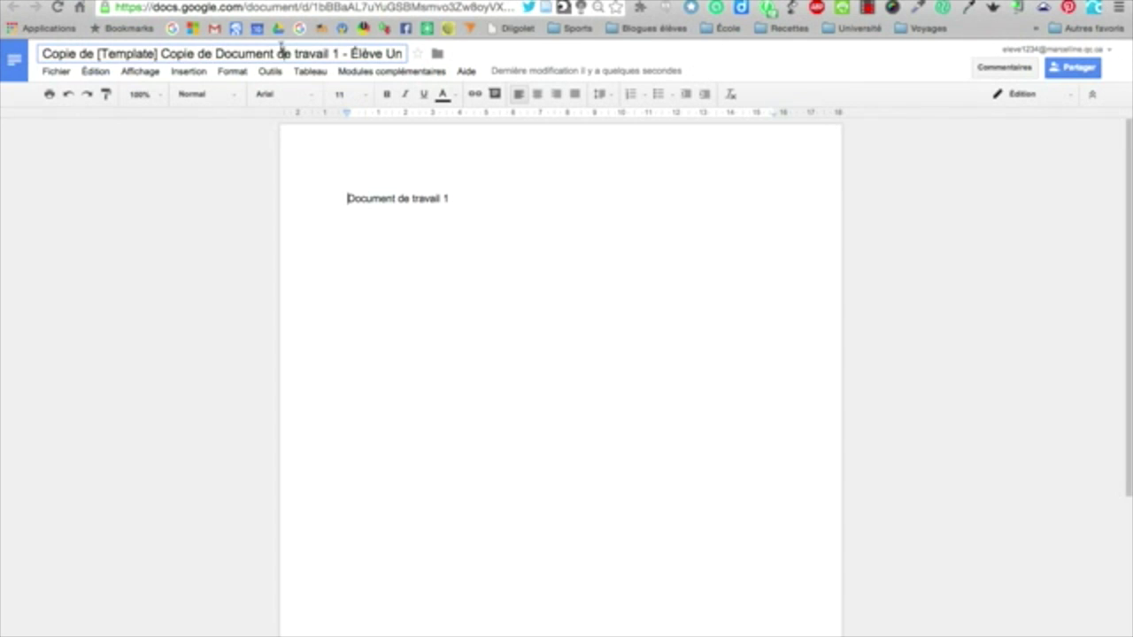
left_click_drag(216, 54, 39, 53)
key("BackSpace")
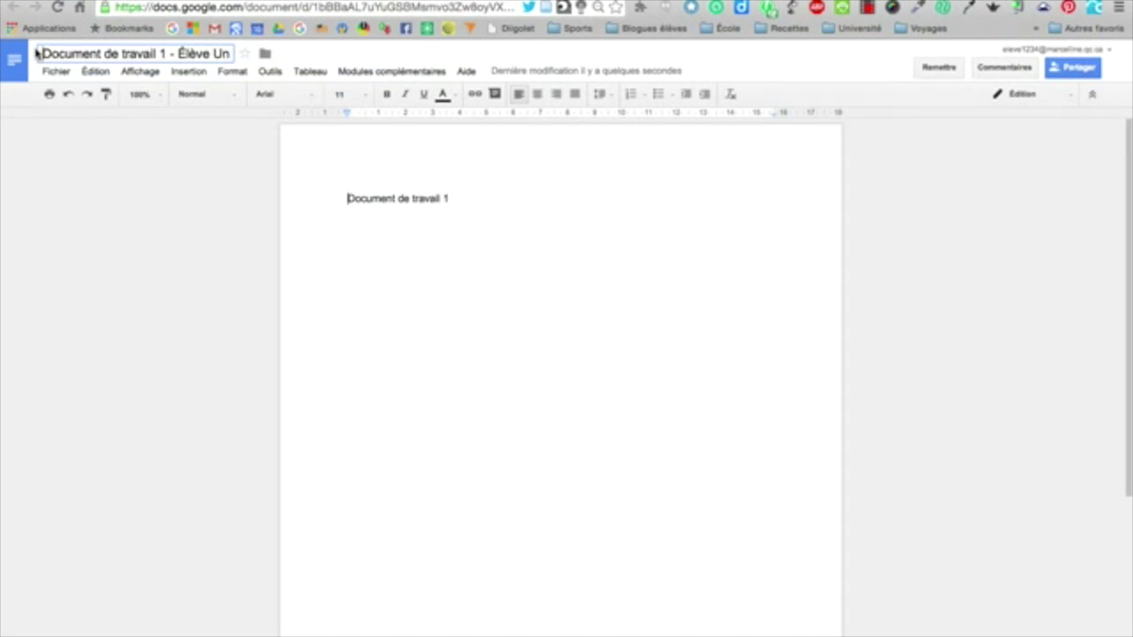
type("NOM")
type("_Prénom")
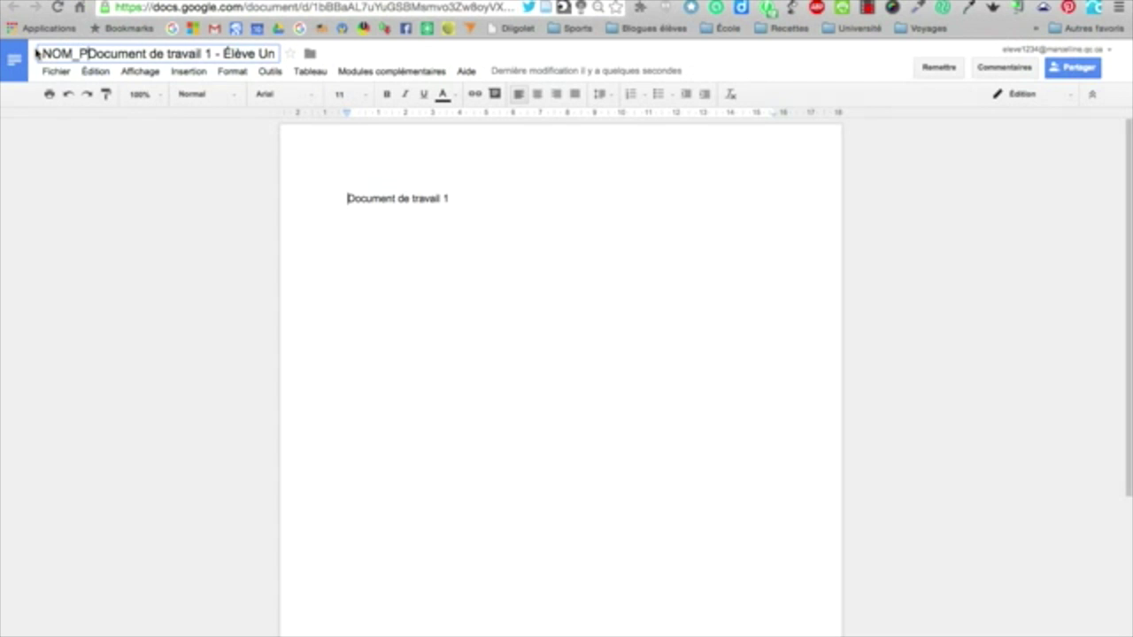
type("_")
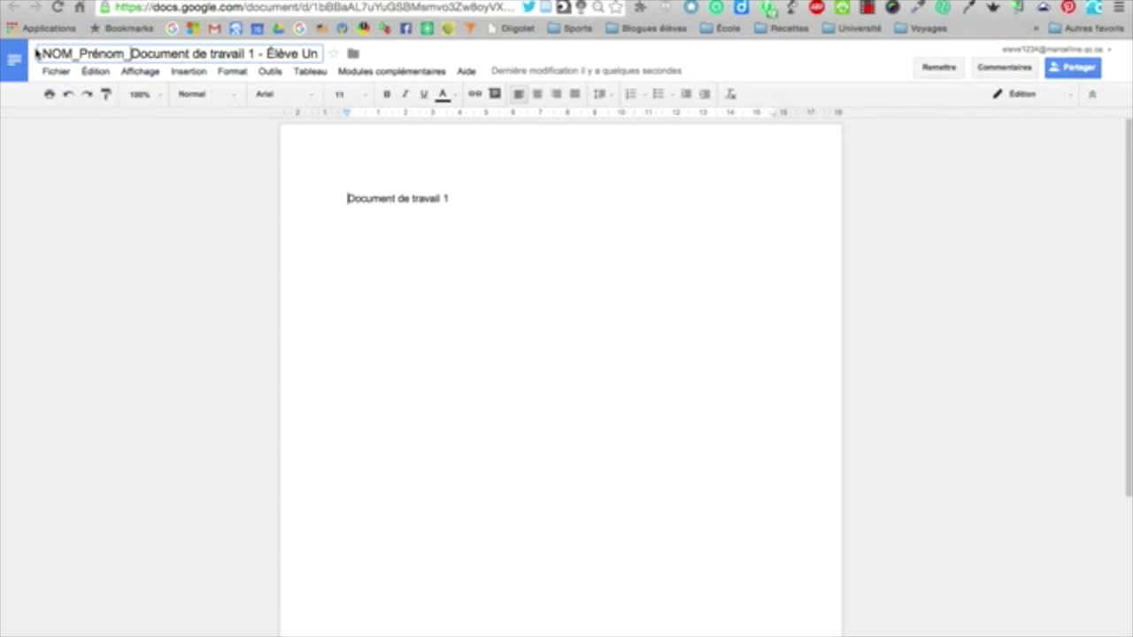
type("Classe")
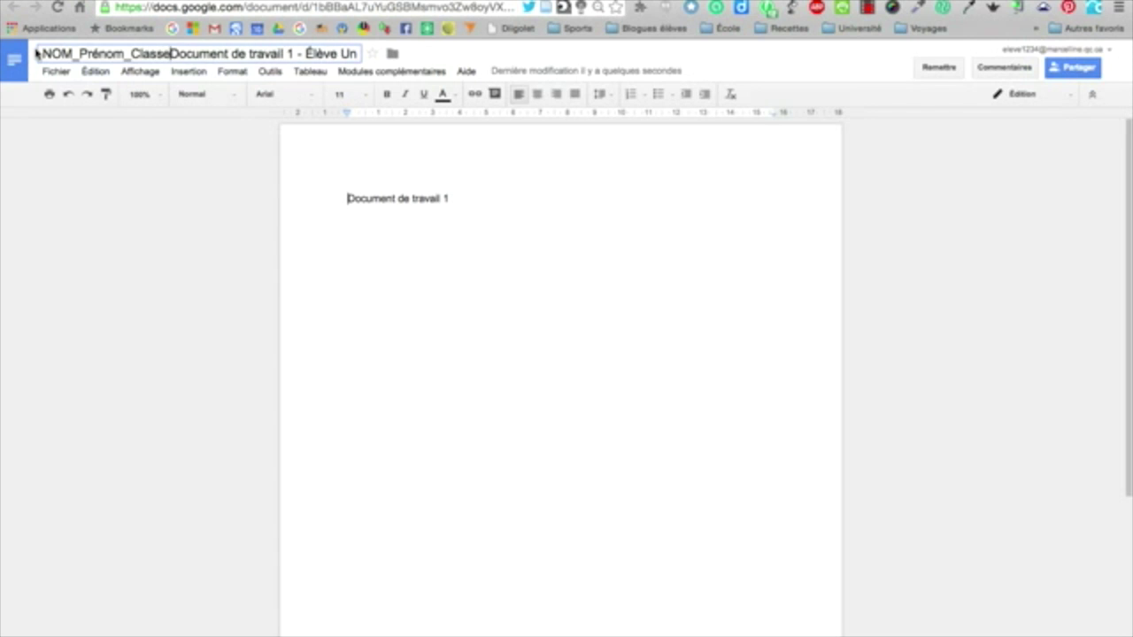
type("_")
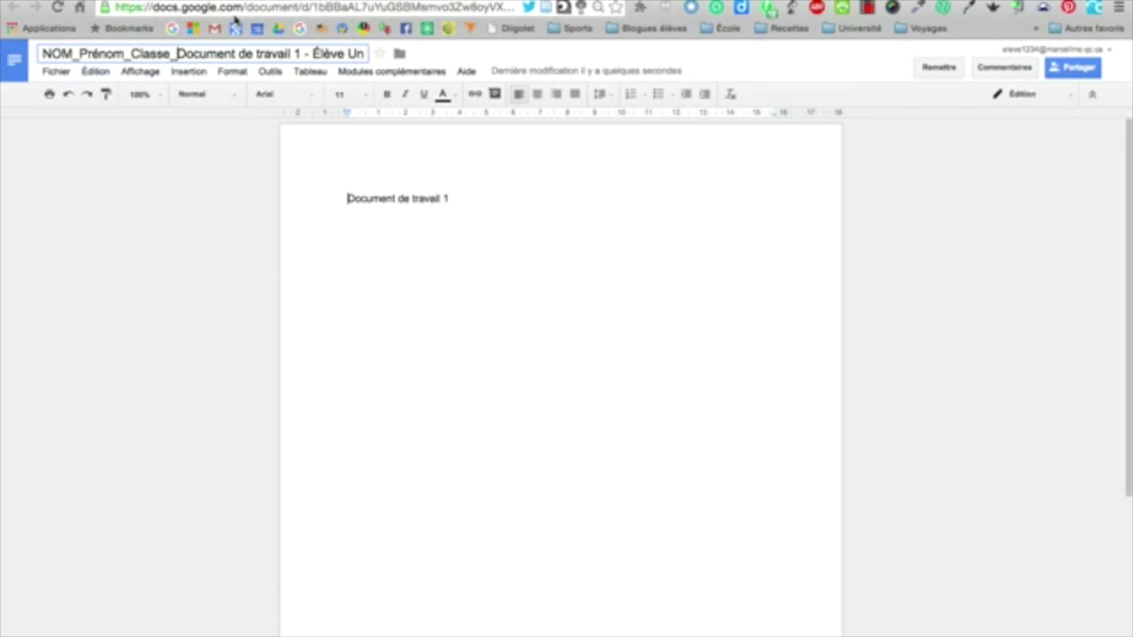
left_click_drag(304, 54, 392, 55)
key("BackSpace")
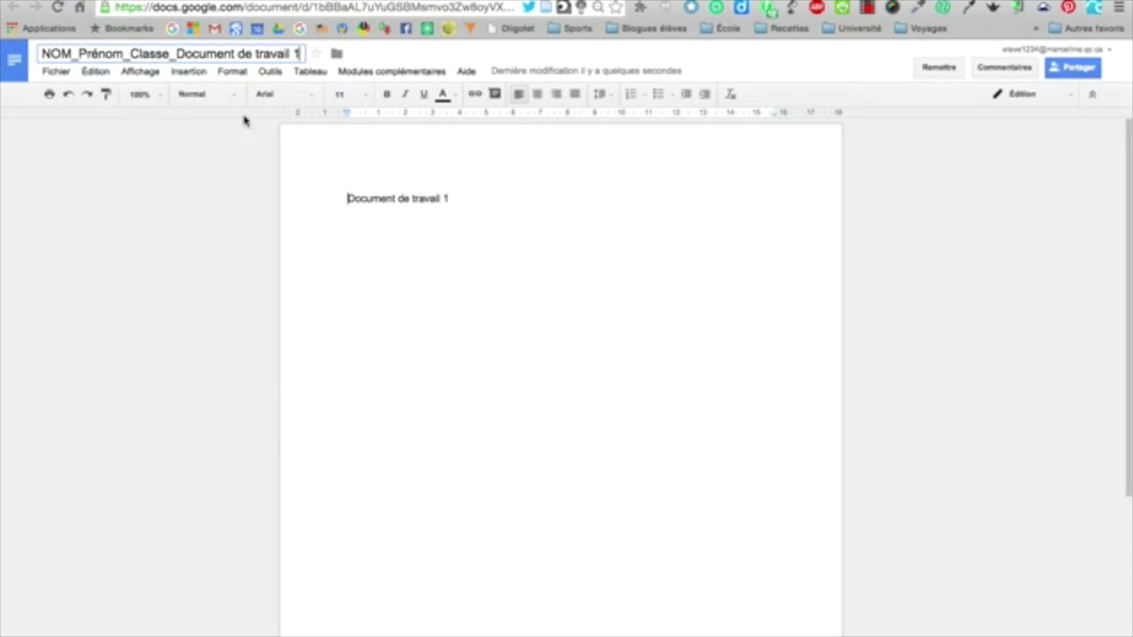
key("Return")
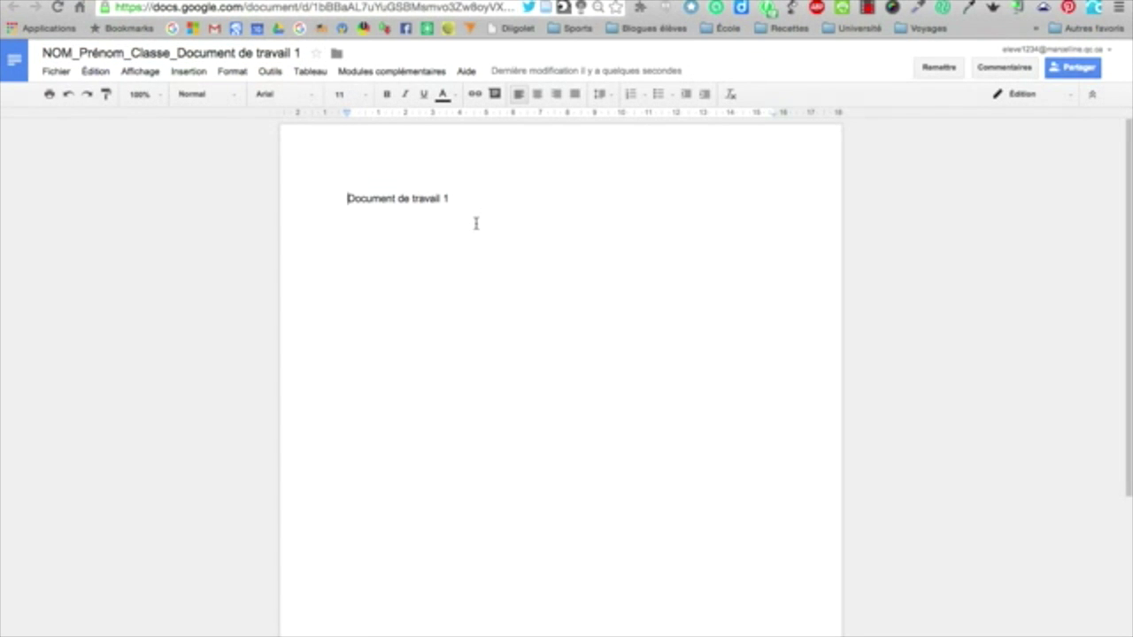
Add the line 'Faire mon devoir, répondre aux questions' and start handing in the document
key("Return")
key("Return")
type("Faire mon d")
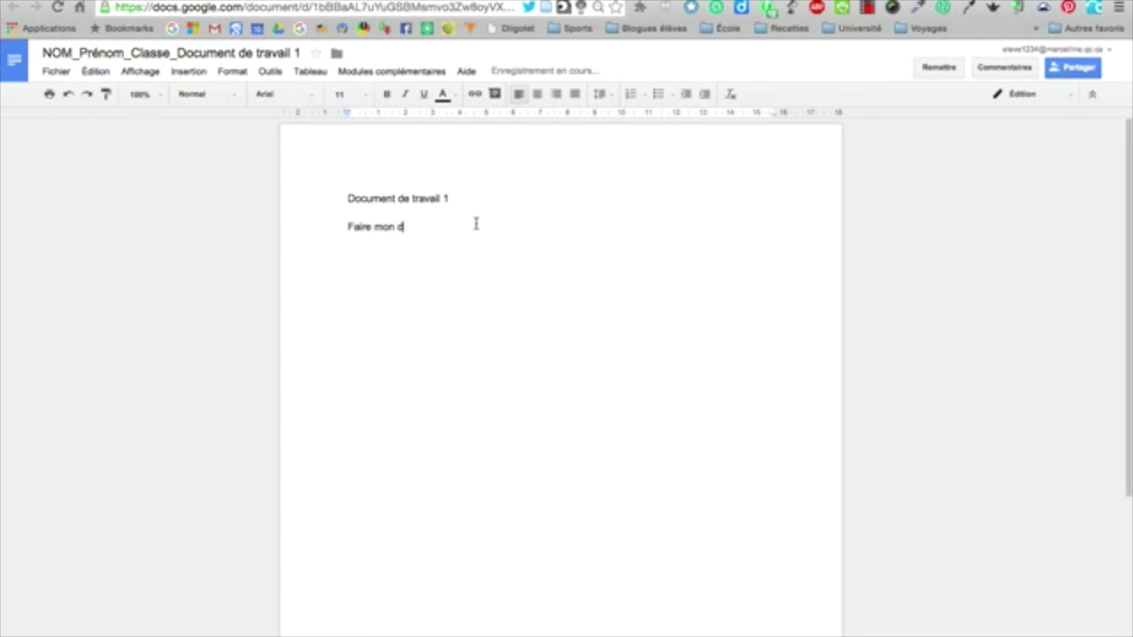
type("evoir, répondre aux questions...")
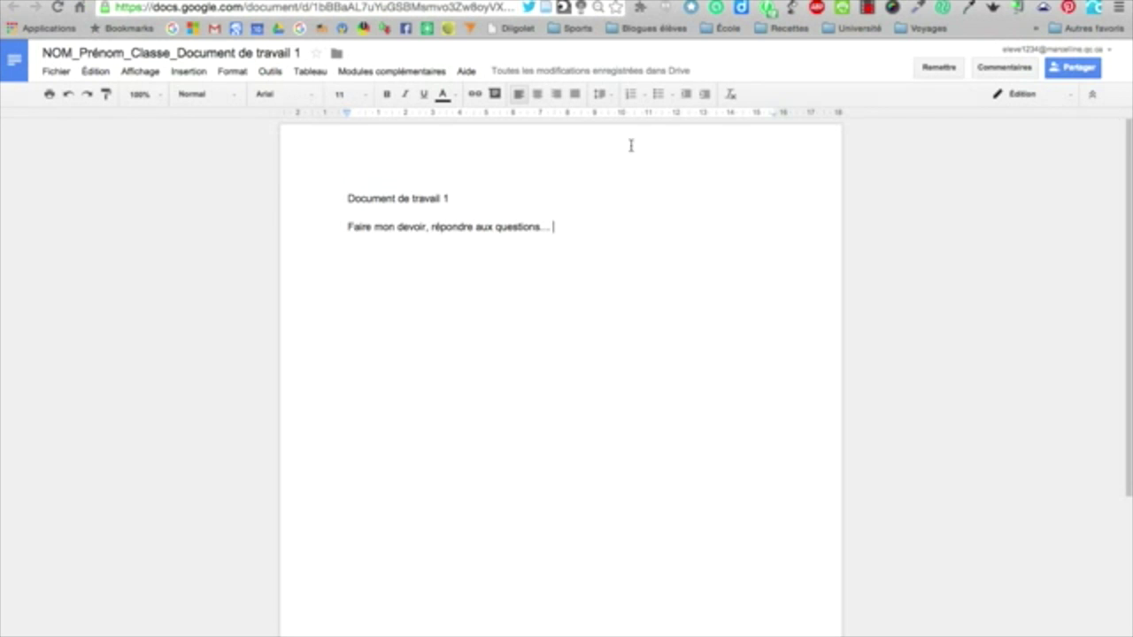
left_click(939, 68)
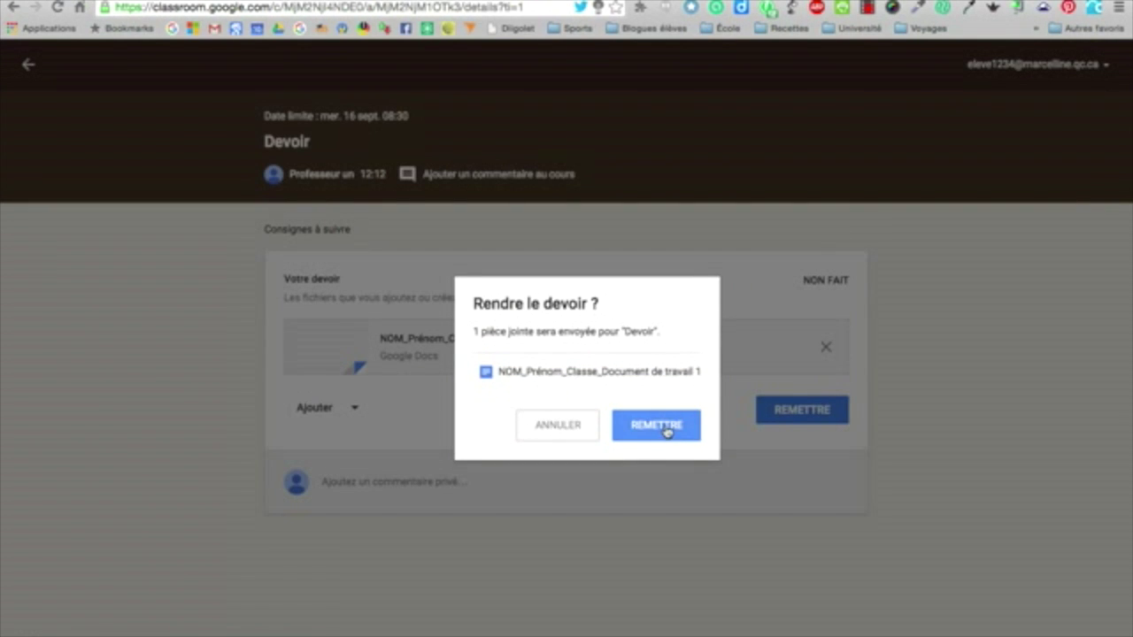
Hand in the Devoir assignment, then unsubmit it so it shows REPRIS
left_click(667, 430)
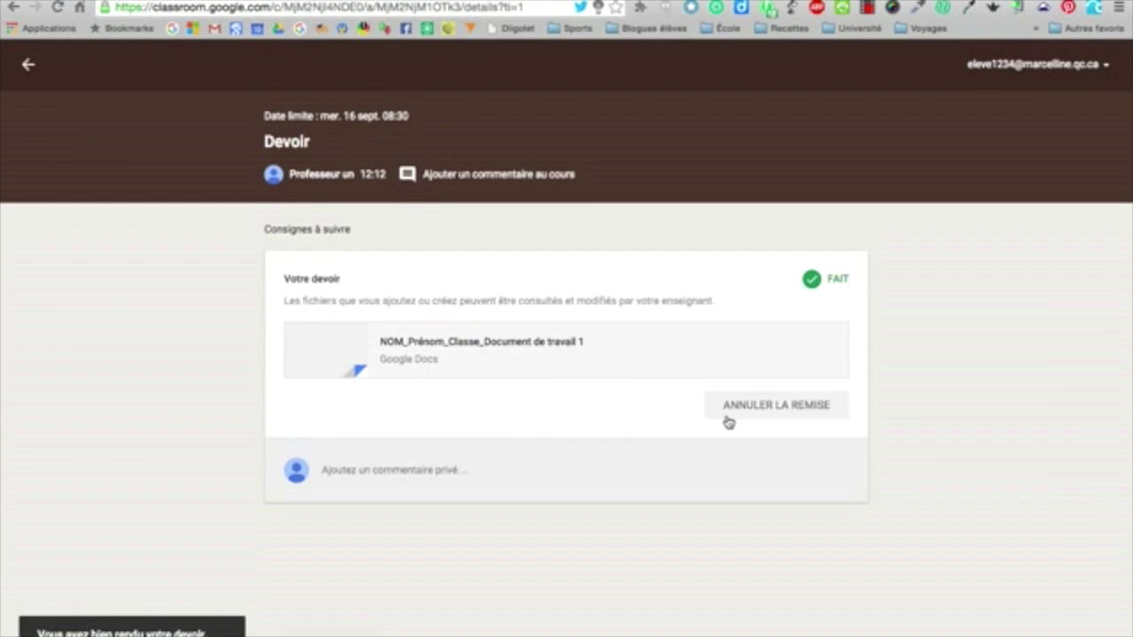
left_click(787, 414)
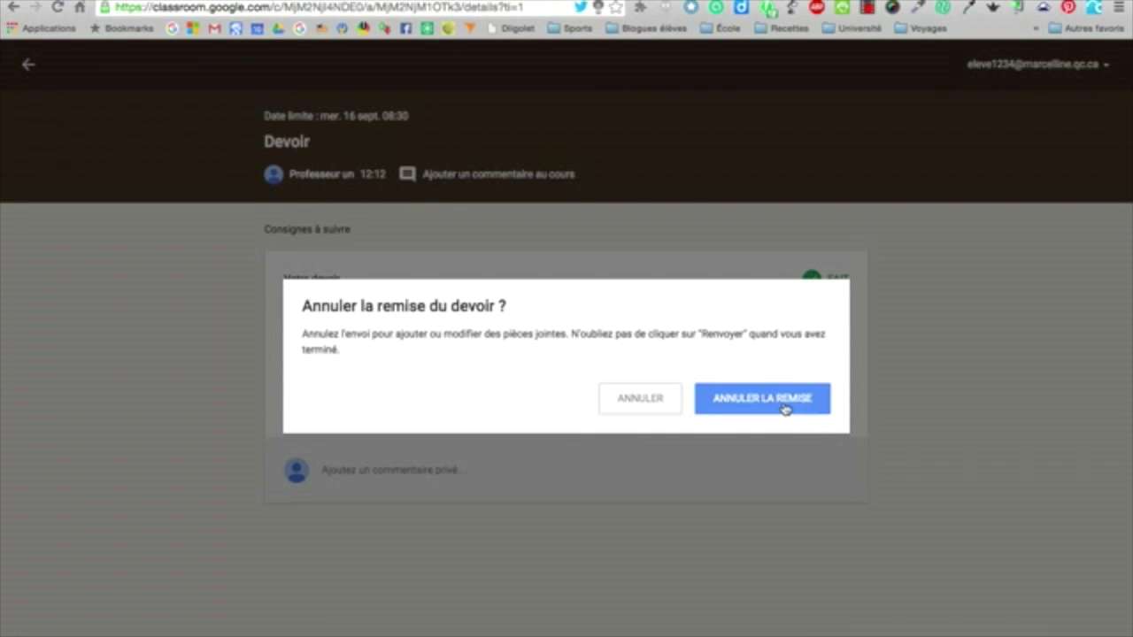
left_click(783, 400)
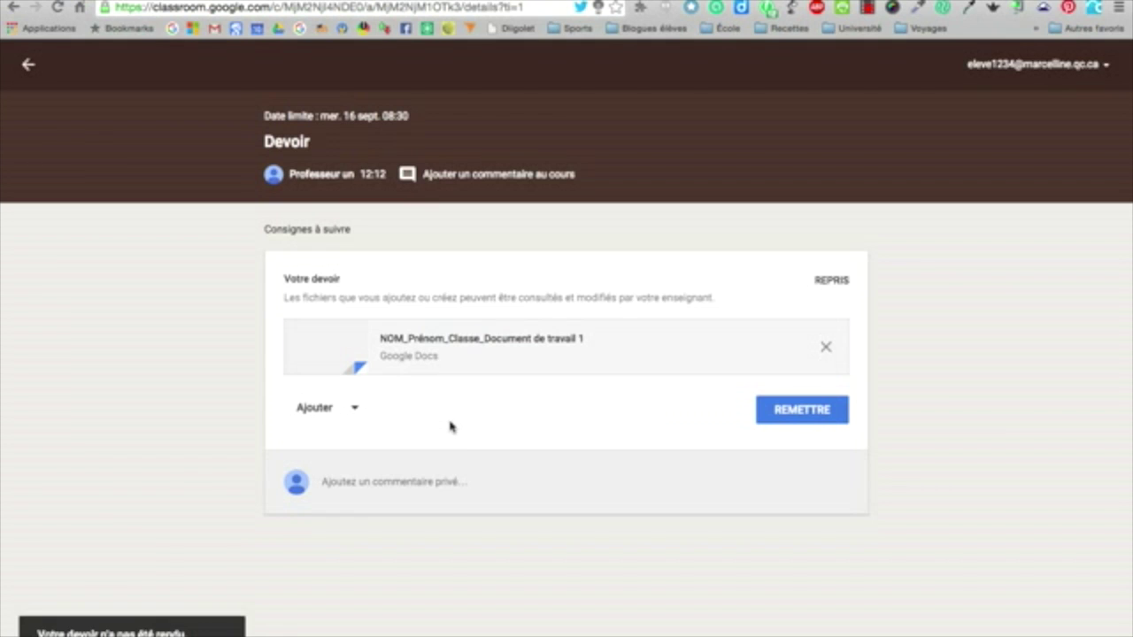
Add fleur_rose_1.jpg from Mon Drive as an attachment to the Devoir assignment
left_click(354, 412)
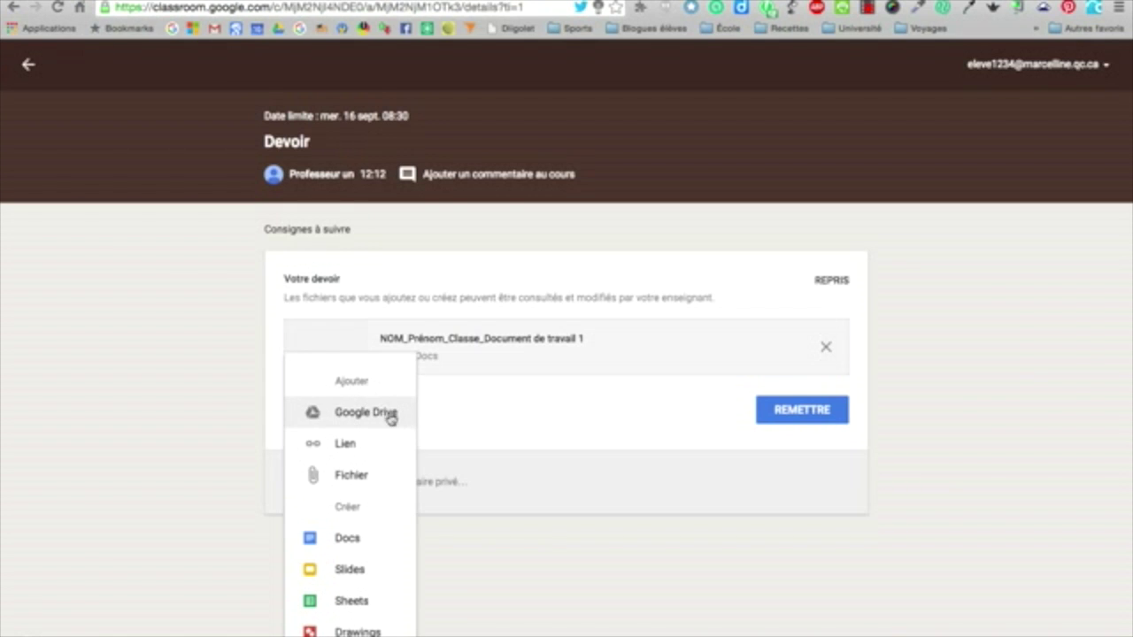
left_click(361, 416)
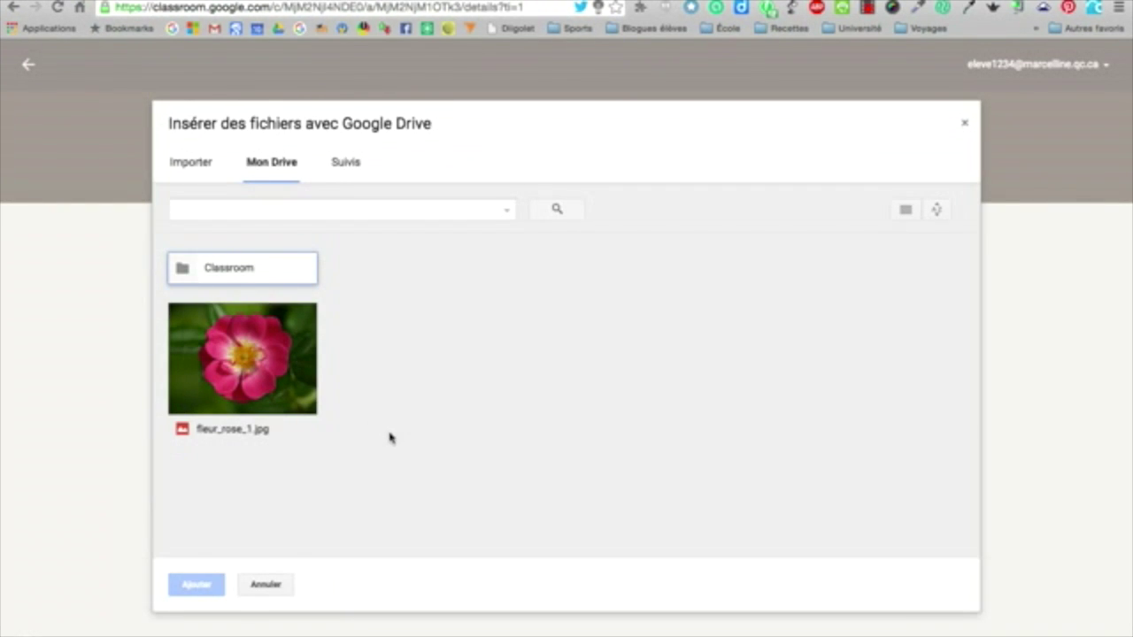
left_click(245, 365)
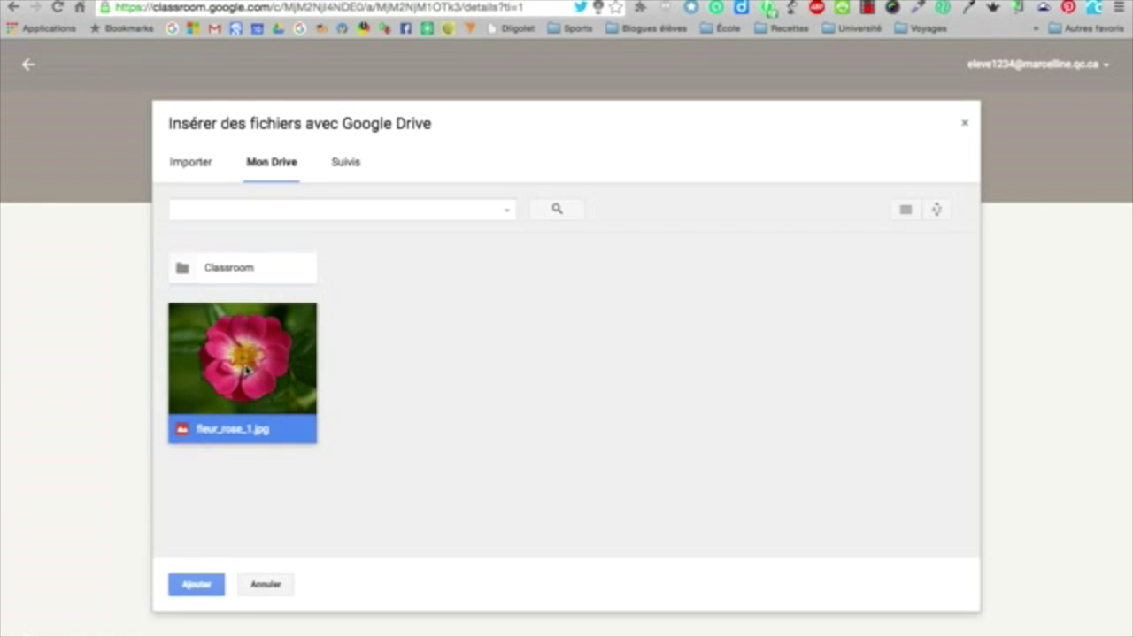
left_click(196, 585)
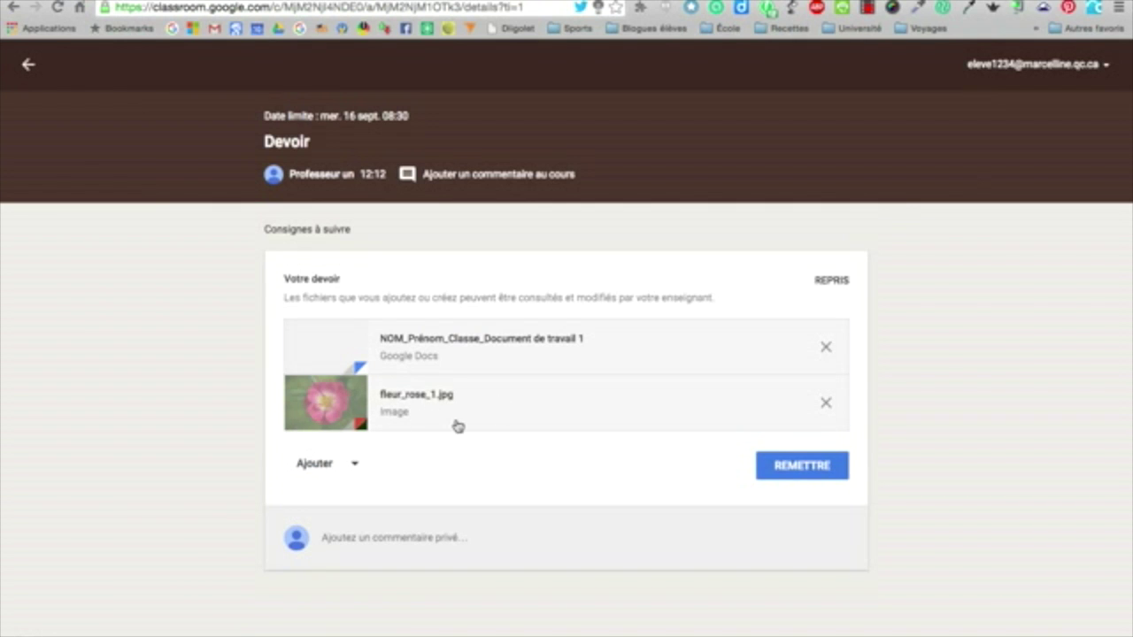
Hand in Devoir with the Docs file and fleur_rose_1.jpg, then close the duplicate Devoir tab
left_click(807, 467)
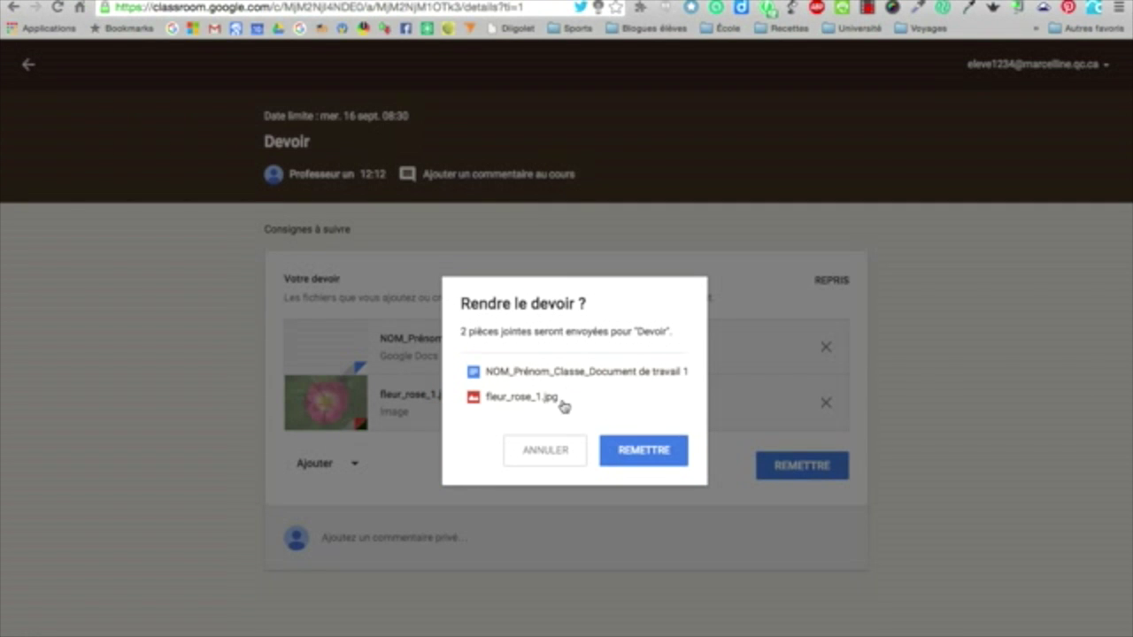
left_click(663, 452)
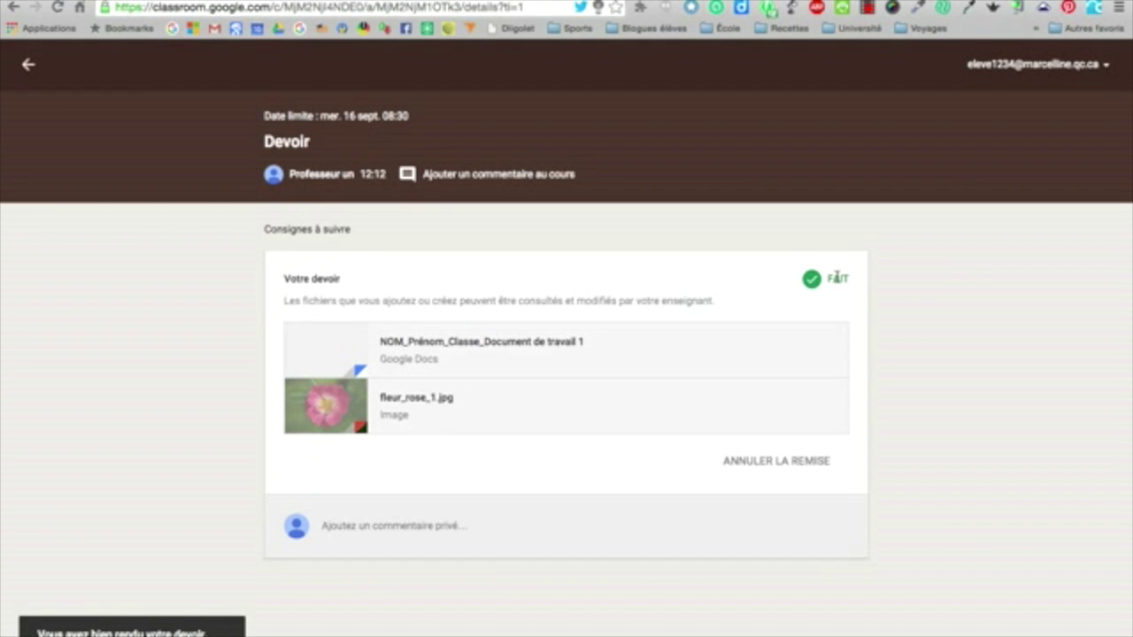
mouse_move(611, 1)
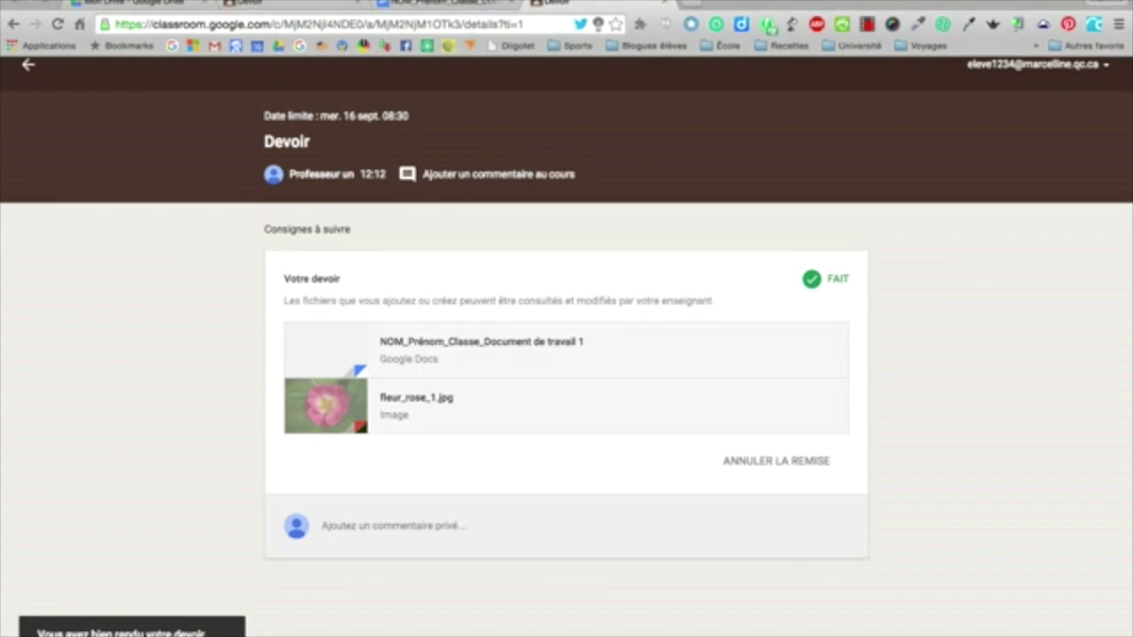
left_click(665, 5)
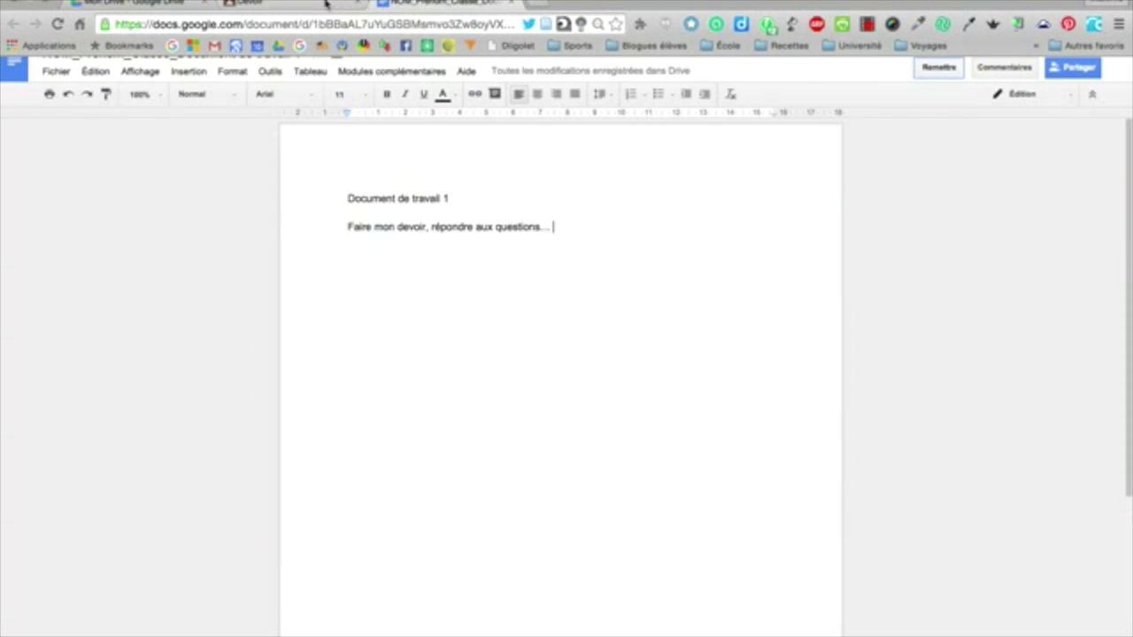
Open the handed-in NOM_Prénom_Classe_Document de travail 1, read its Lecture seule notice, and close it
left_click(323, 4)
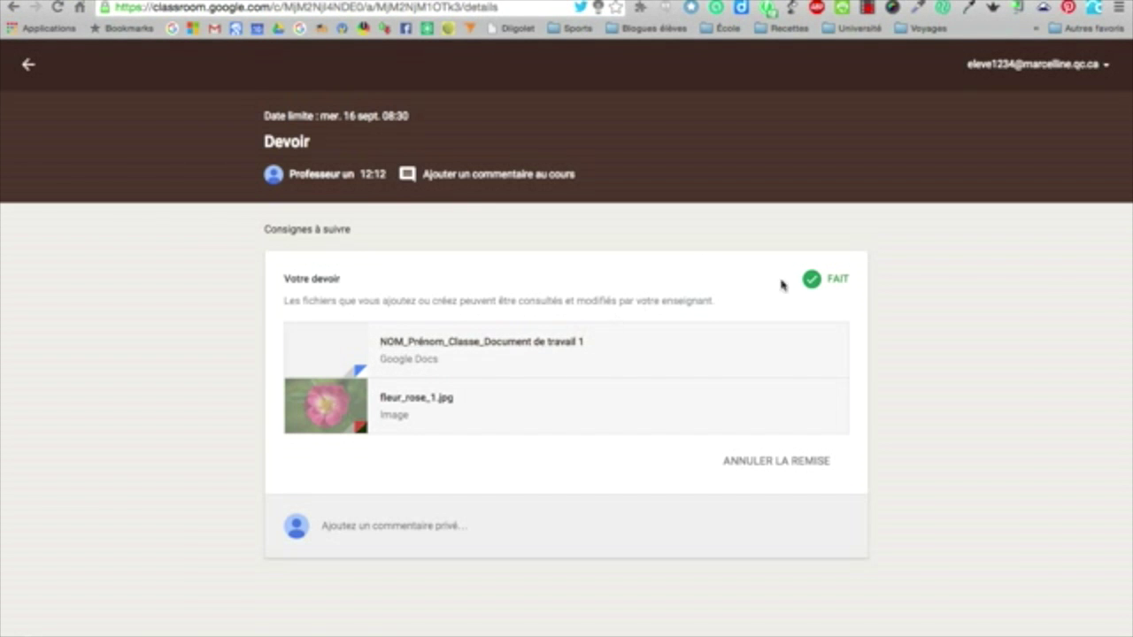
left_click(489, 342)
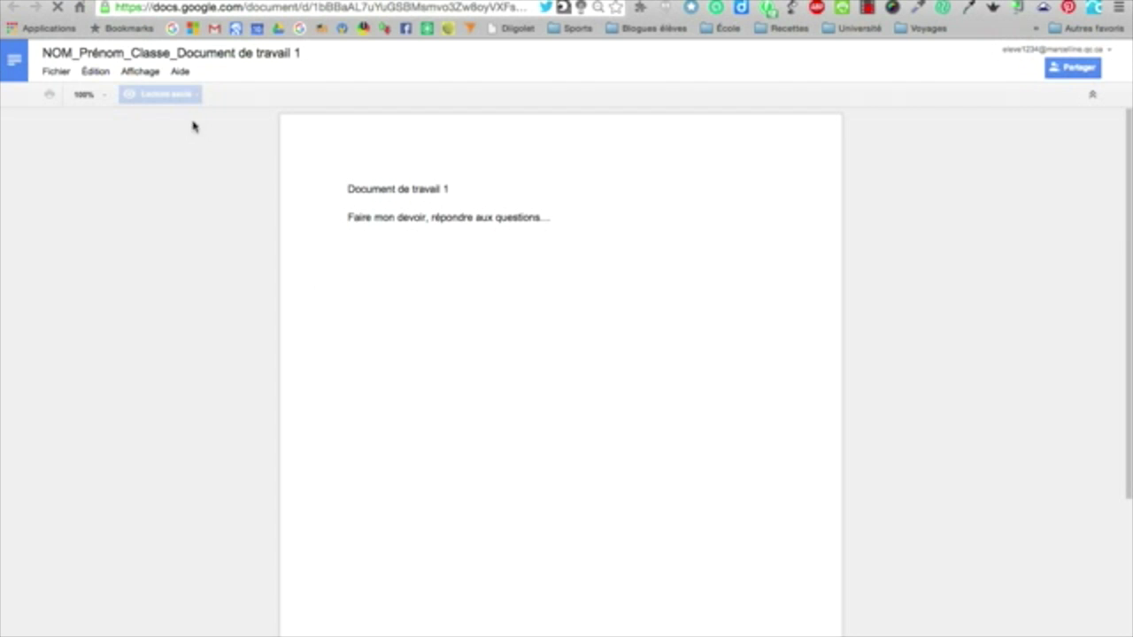
left_click(196, 100)
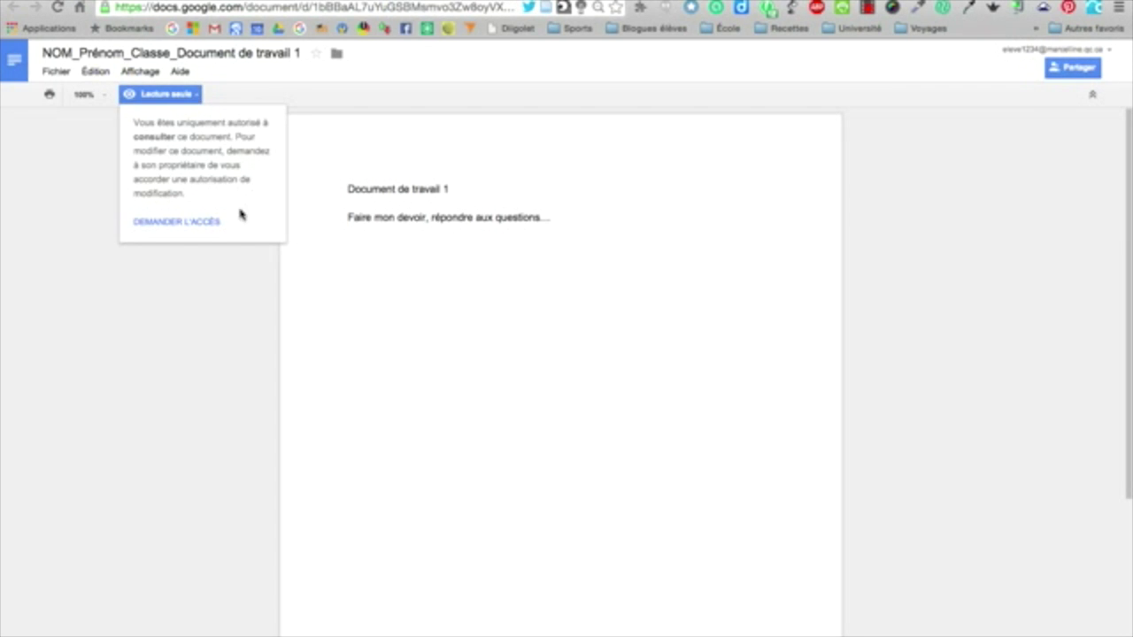
left_click(191, 96)
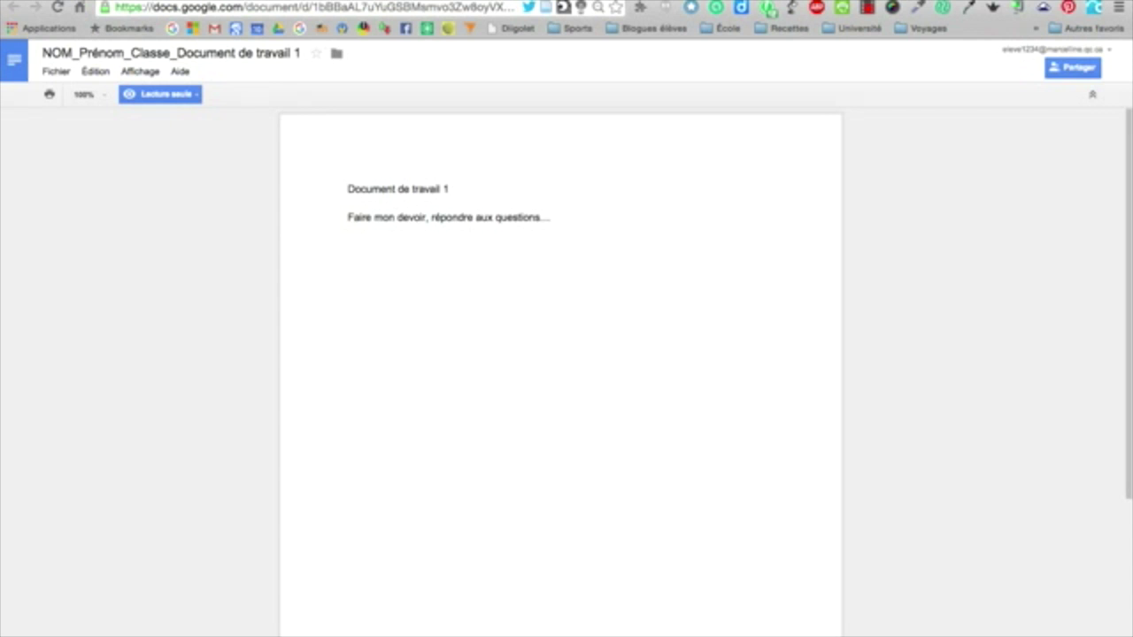
key("super+w")
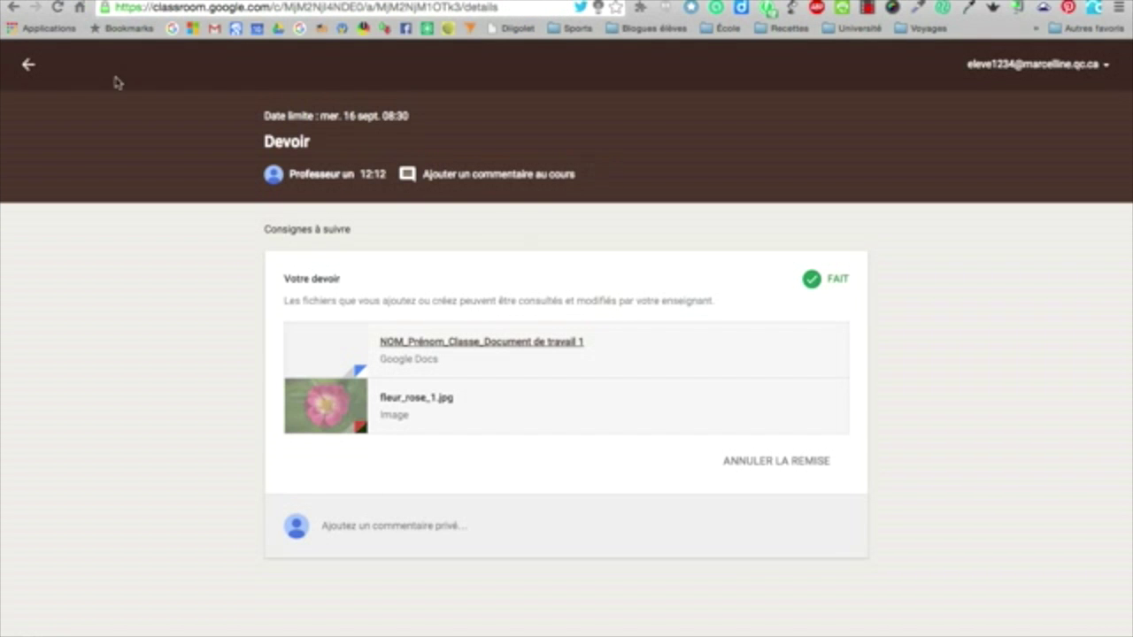
Return to the Français, IIIA, M. Paquet stream and scroll down to the Devoir card showing FAIT
left_click(28, 65)
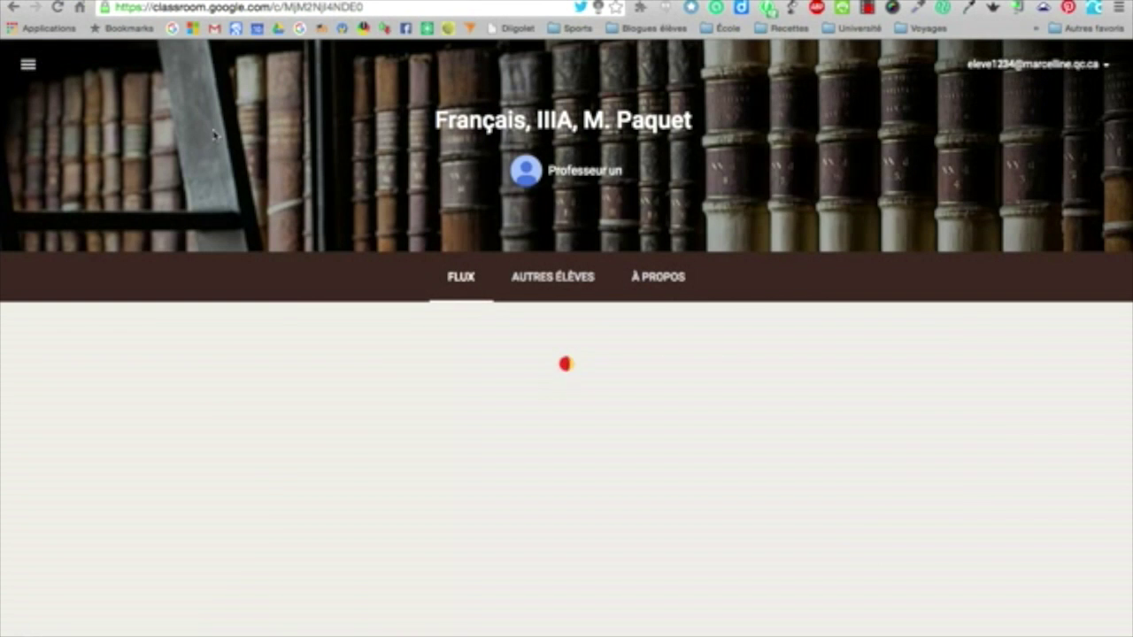
scroll(884, 482, "down", 2)
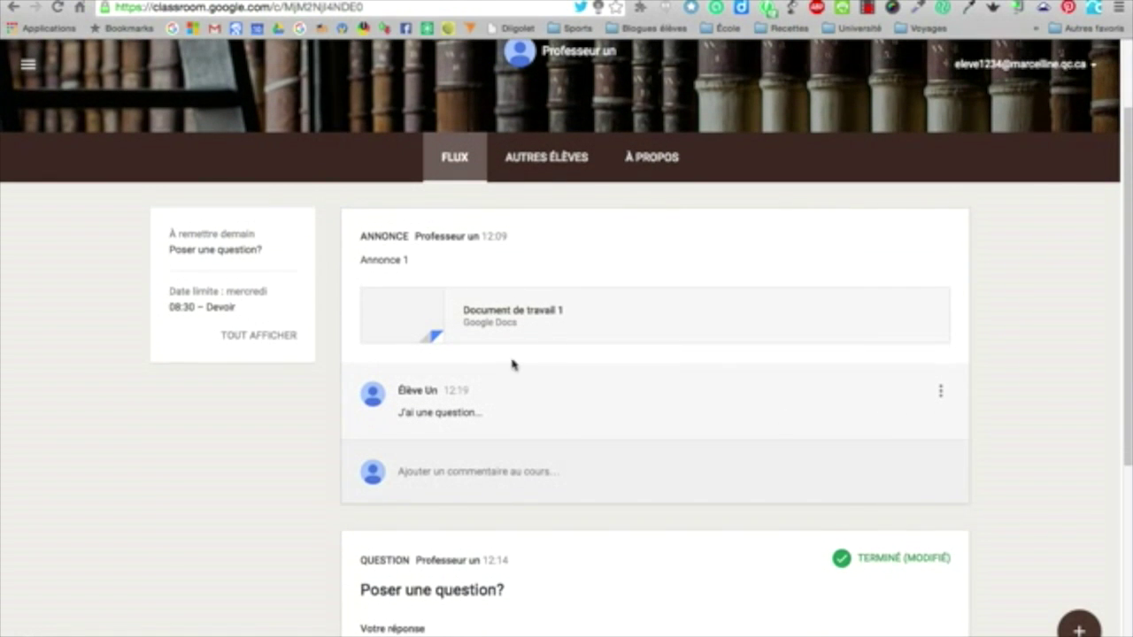
scroll(767, 476, "down", 5)
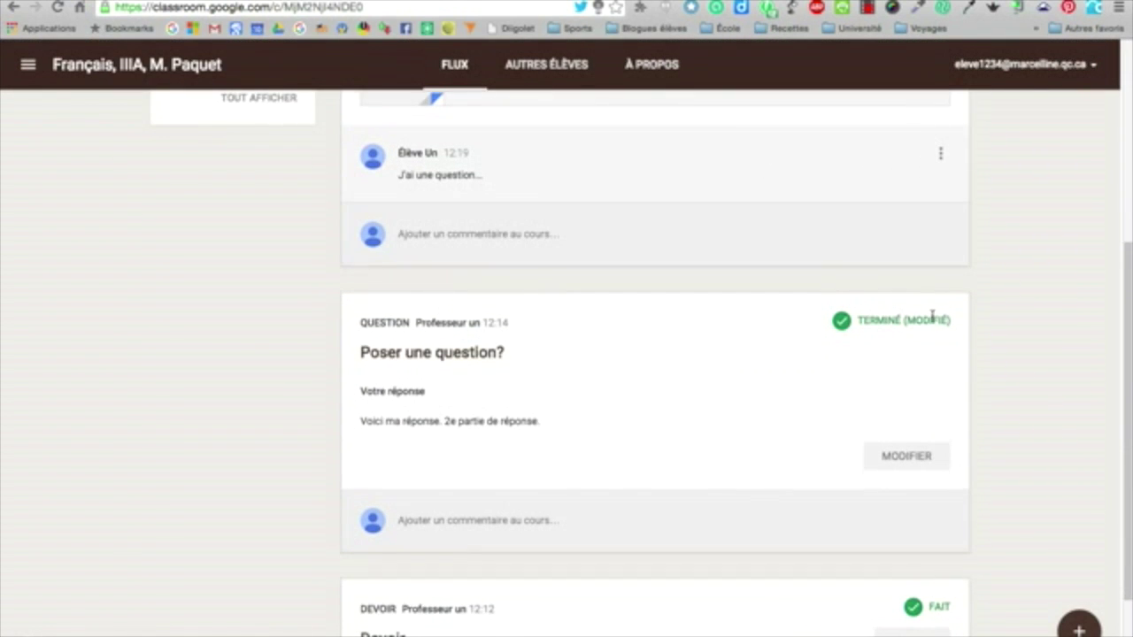
scroll(952, 338, "down", 1)
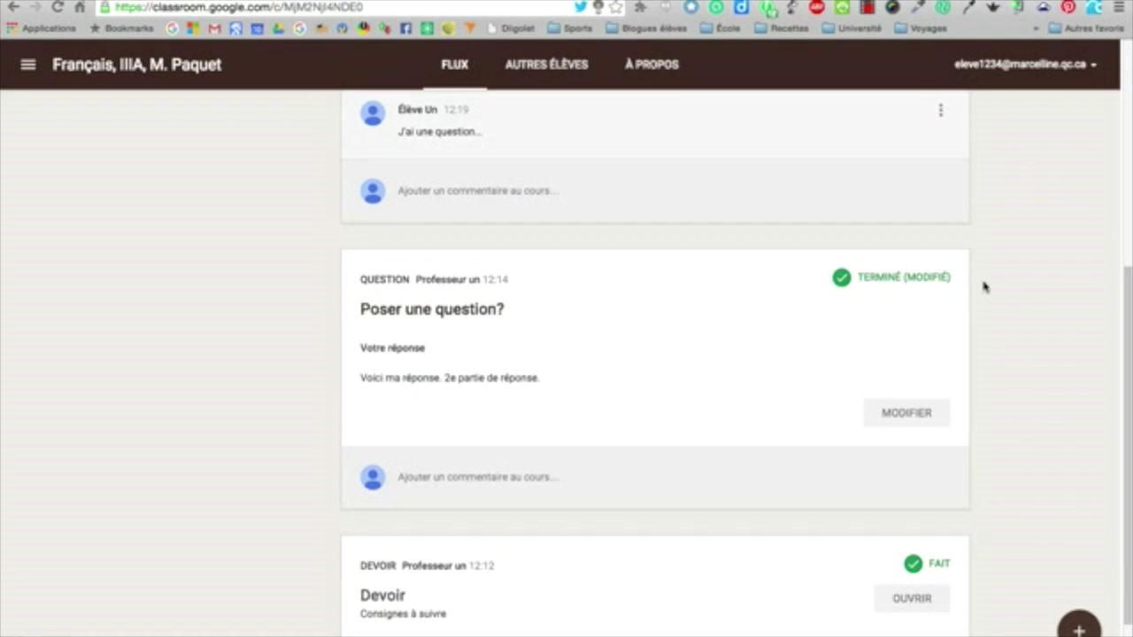
scroll(968, 410, "down", 2)
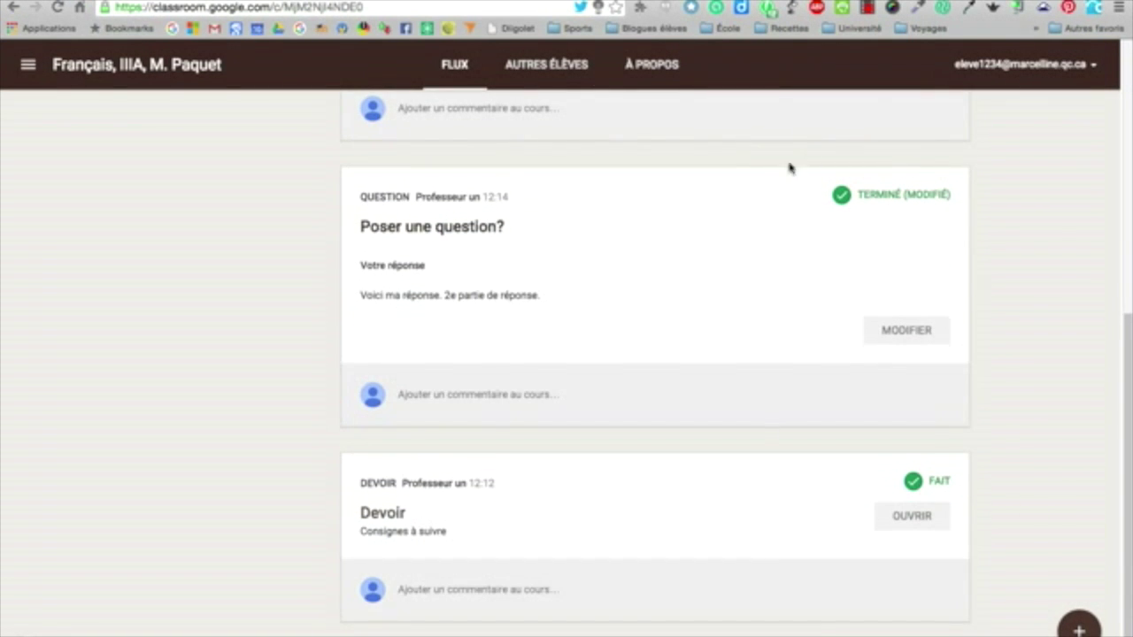
scroll(589, 540, "down", 6)
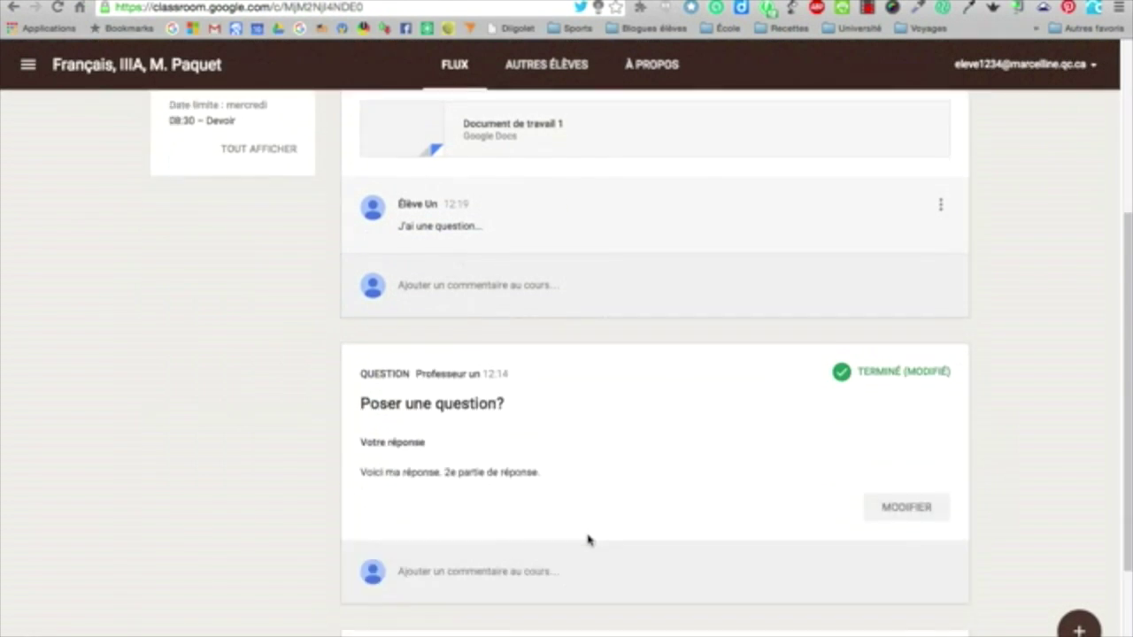
mouse_move(1079, 629)
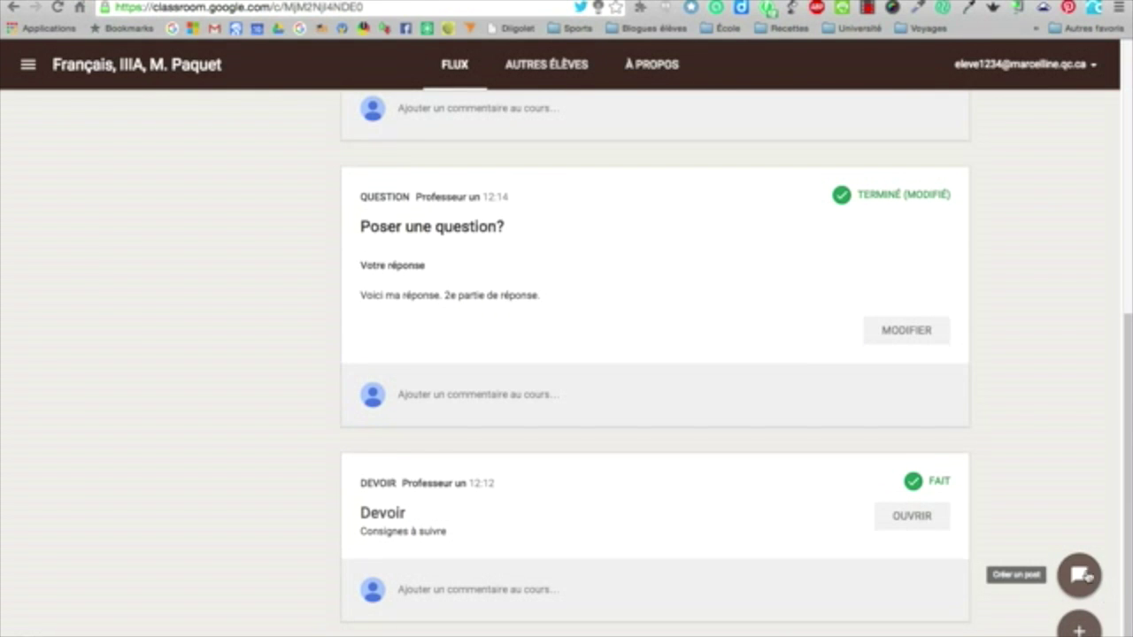
Post 'Trouvaille pour le devoir 1' to the class stream and scroll through the stream to review it
left_click(1079, 574)
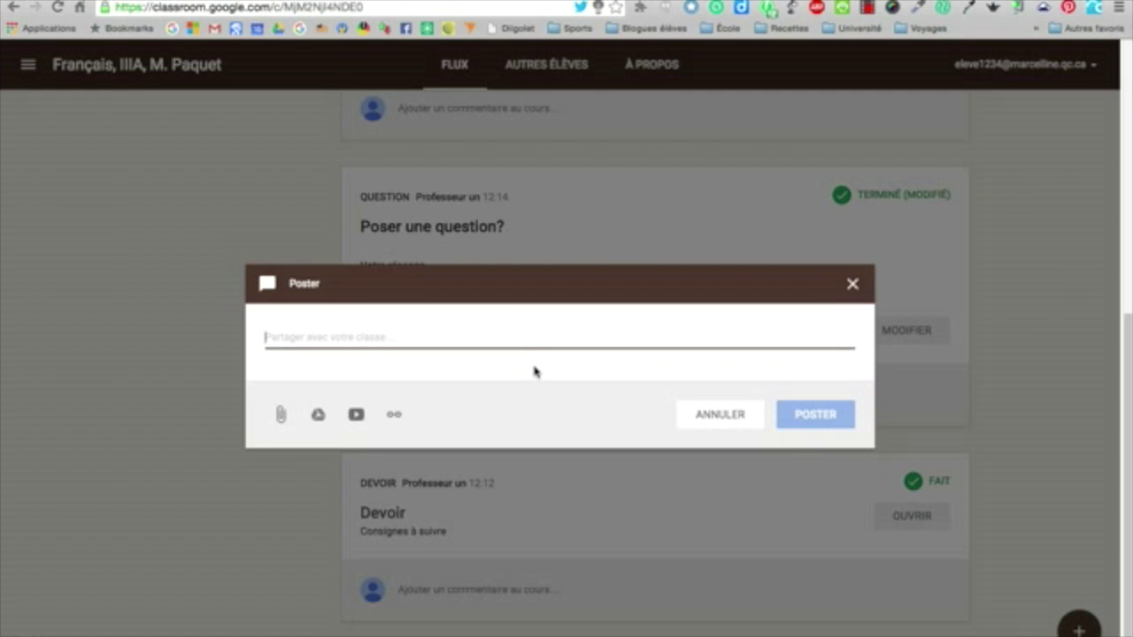
type("Trouvaille")
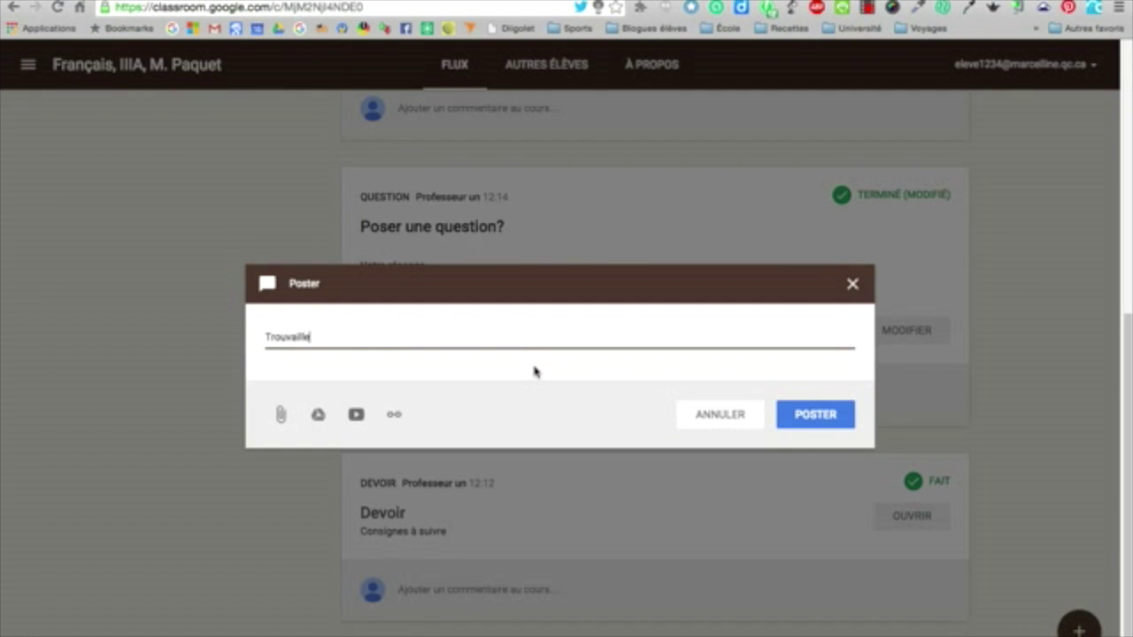
type(" pour le devoir 1")
left_click(814, 414)
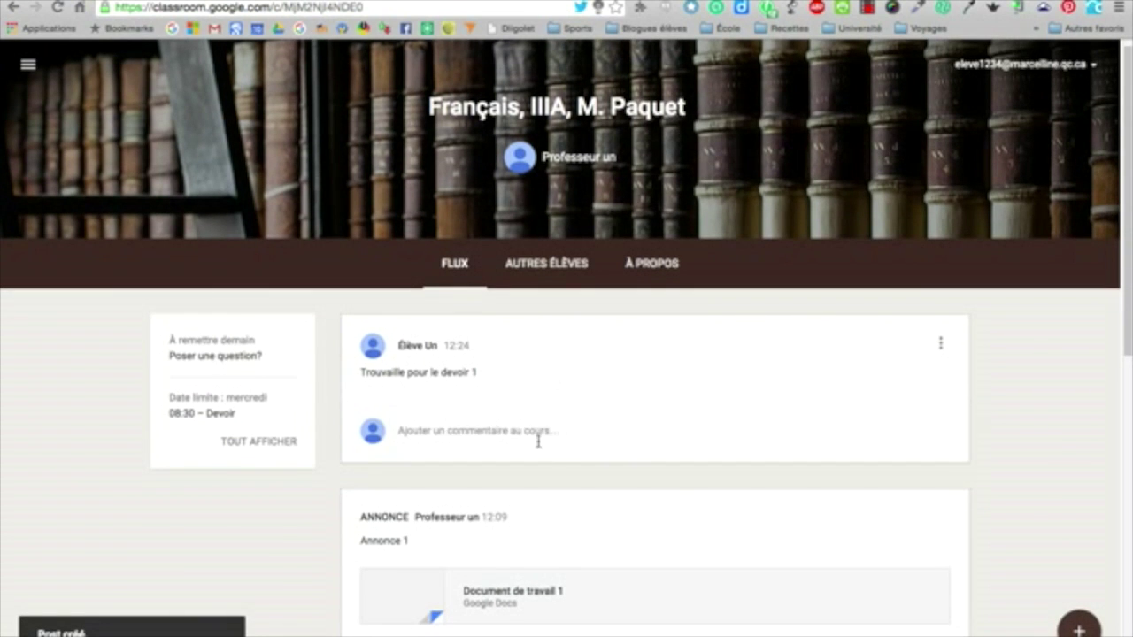
scroll(1073, 486, "down", 2)
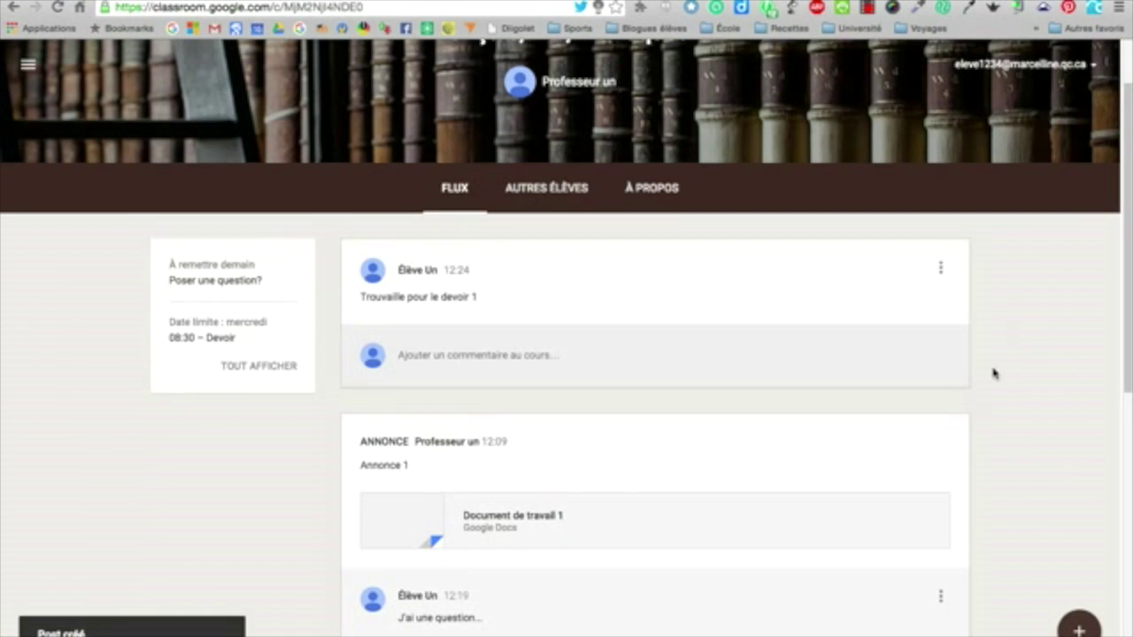
scroll(966, 387, "down", 1)
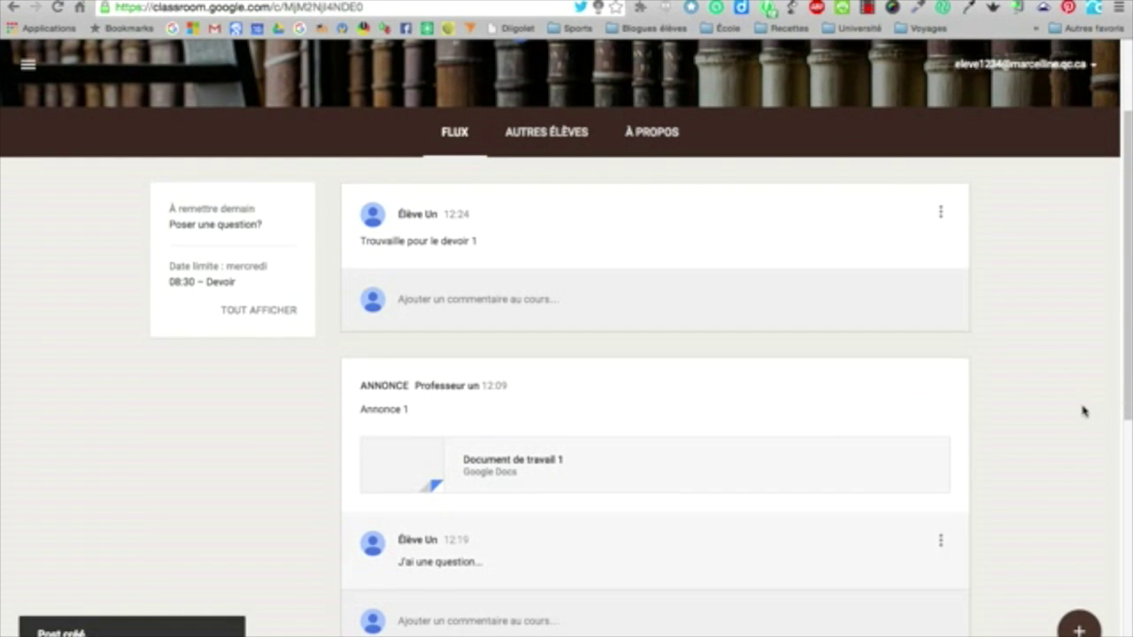
scroll(1083, 412, "down", 3)
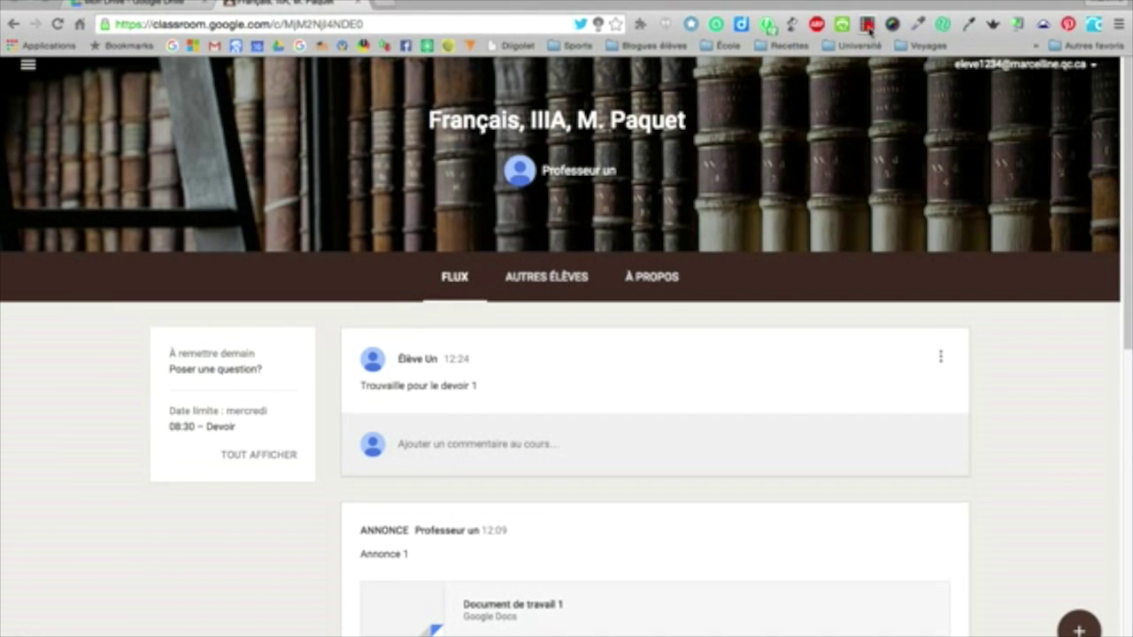
left_click(857, 28)
left_click(867, 8)
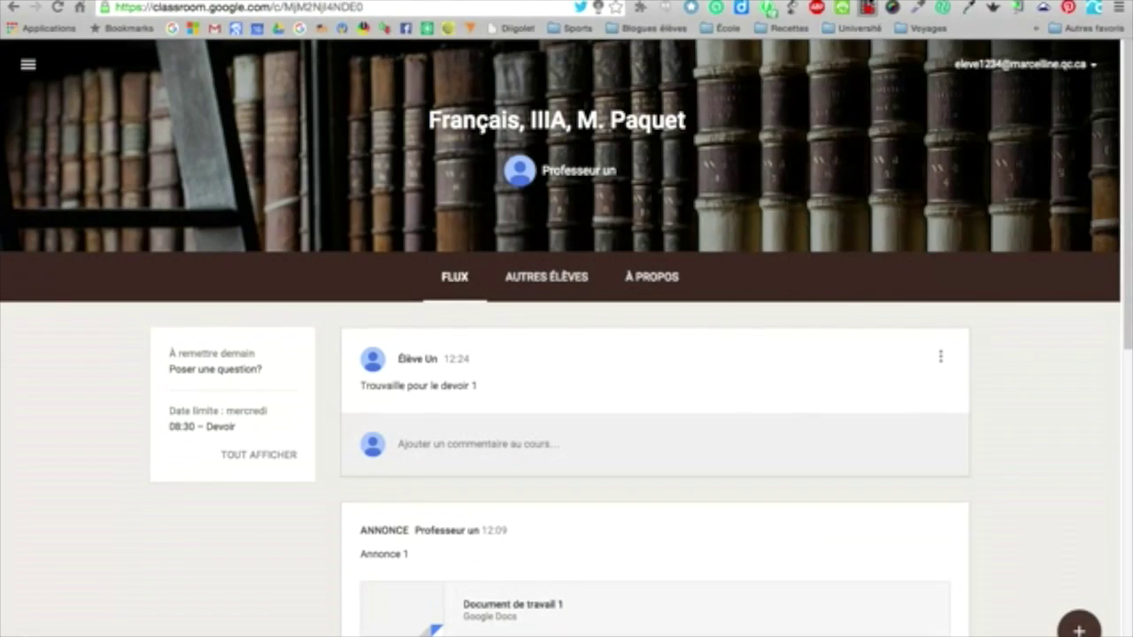